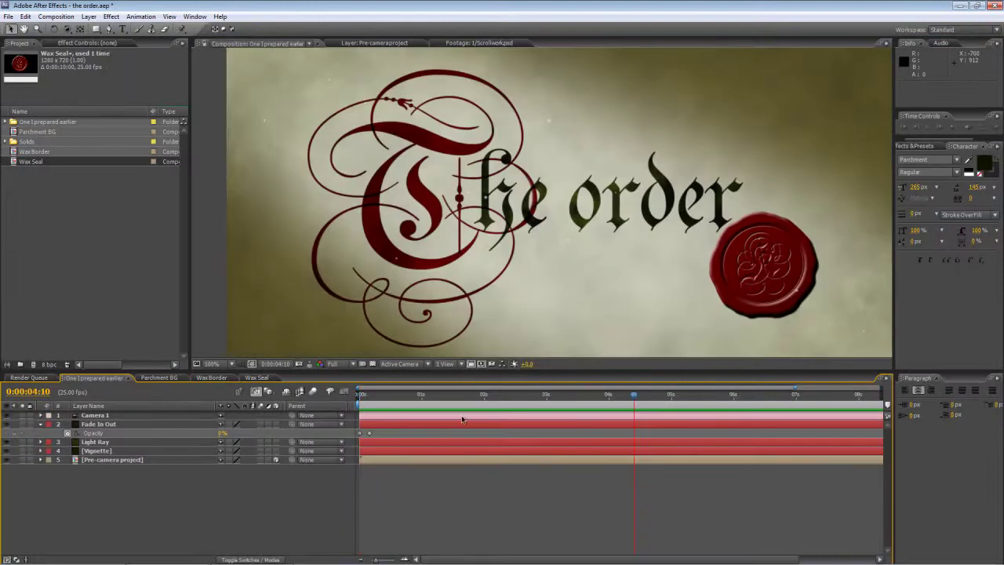
Scrub the finished comp's timeline back to preview the T animating in
drag(453, 399, 637, 407)
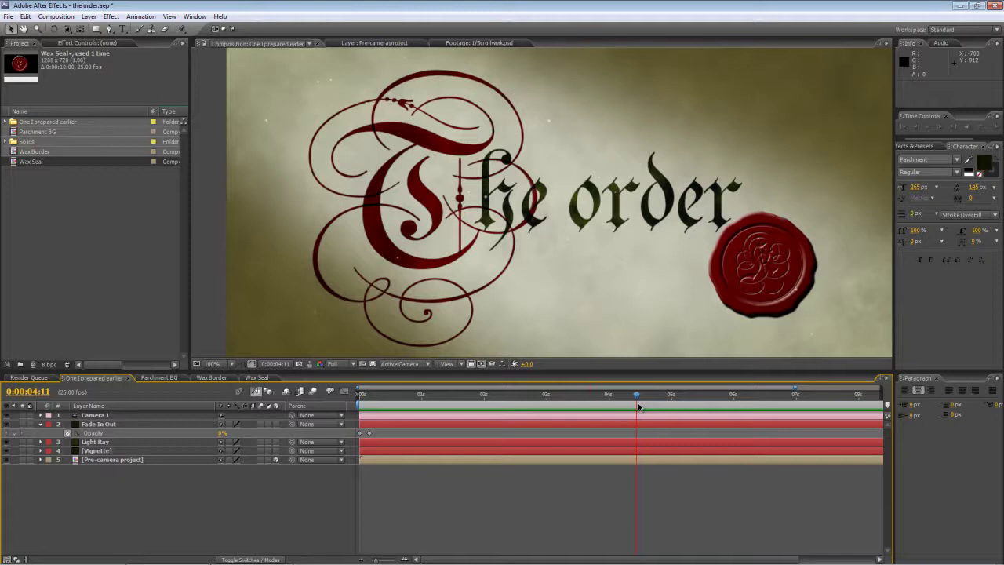
In Parchment BG, set the T to 500 px and fill it with the wax seal's red
click(158, 377)
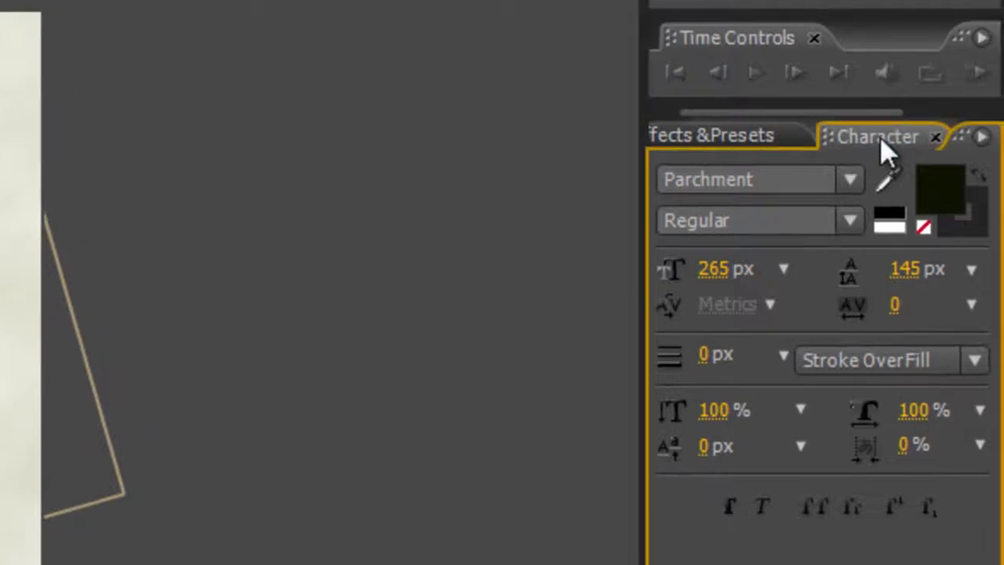
click(720, 268)
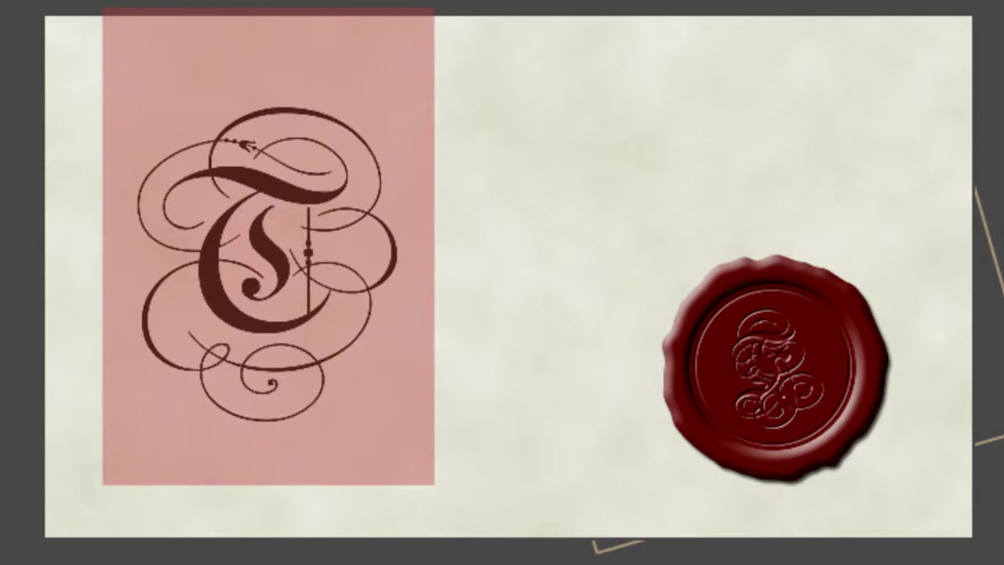
click(802, 307)
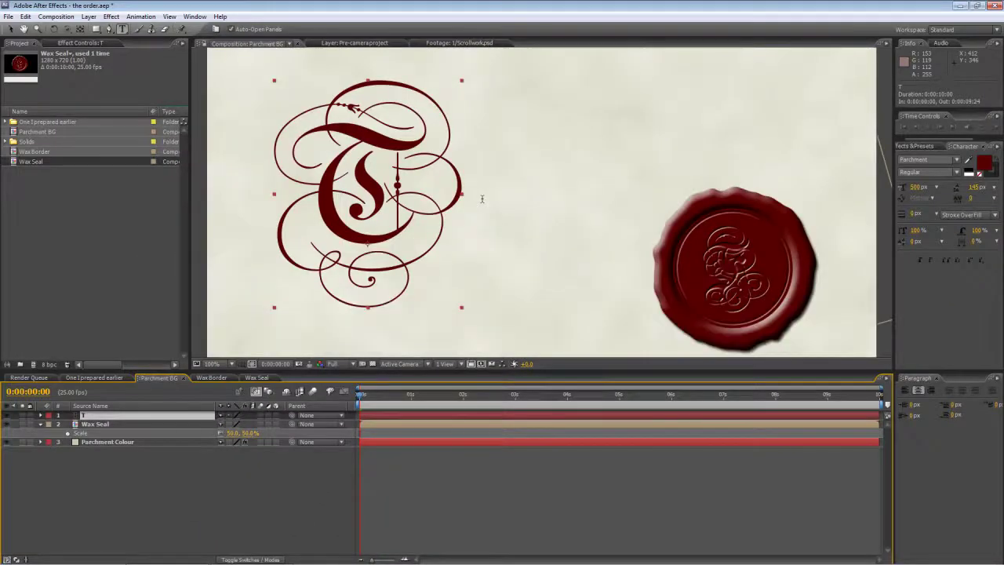
scroll(482, 199, up, 1)
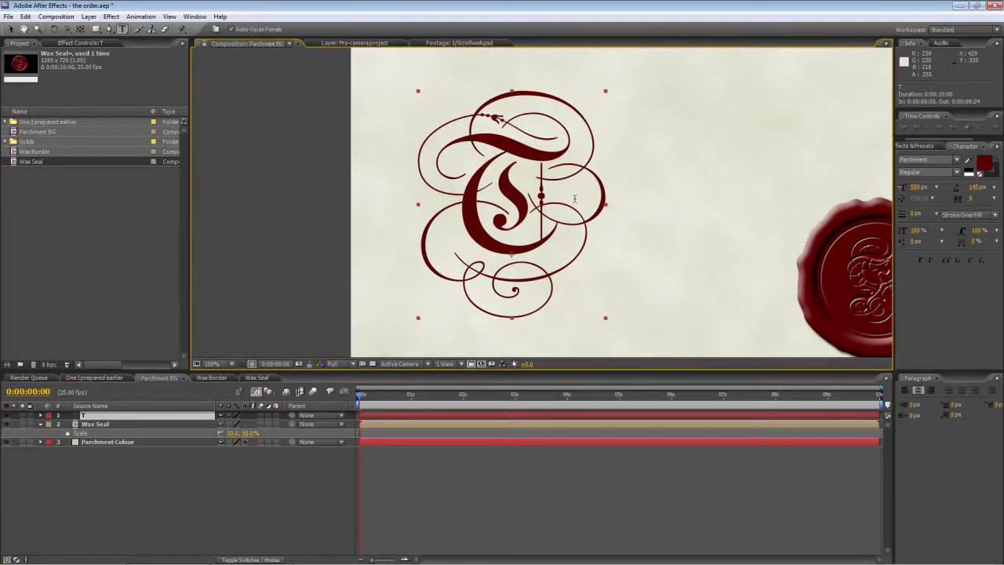
click(94, 377)
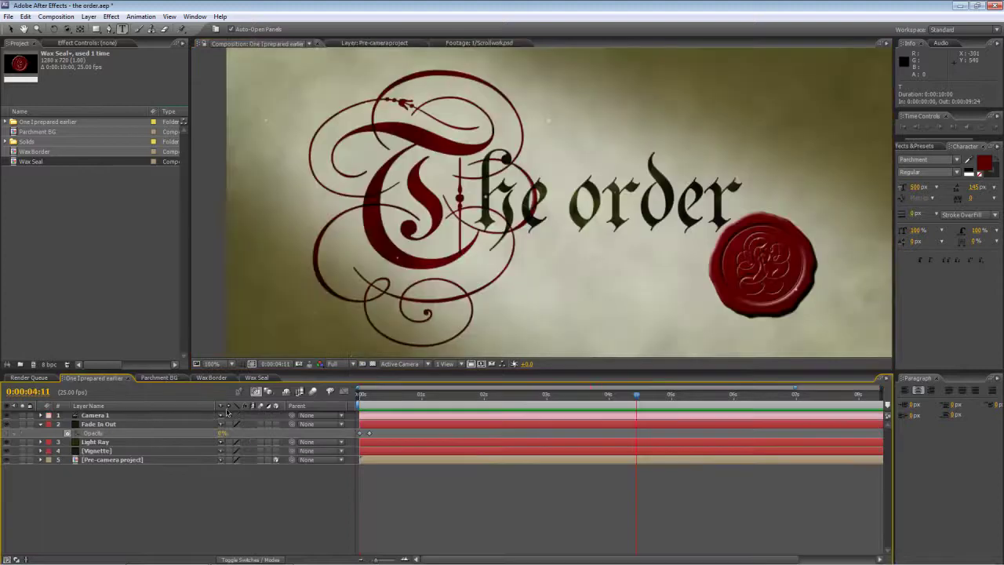
drag(377, 396, 439, 402)
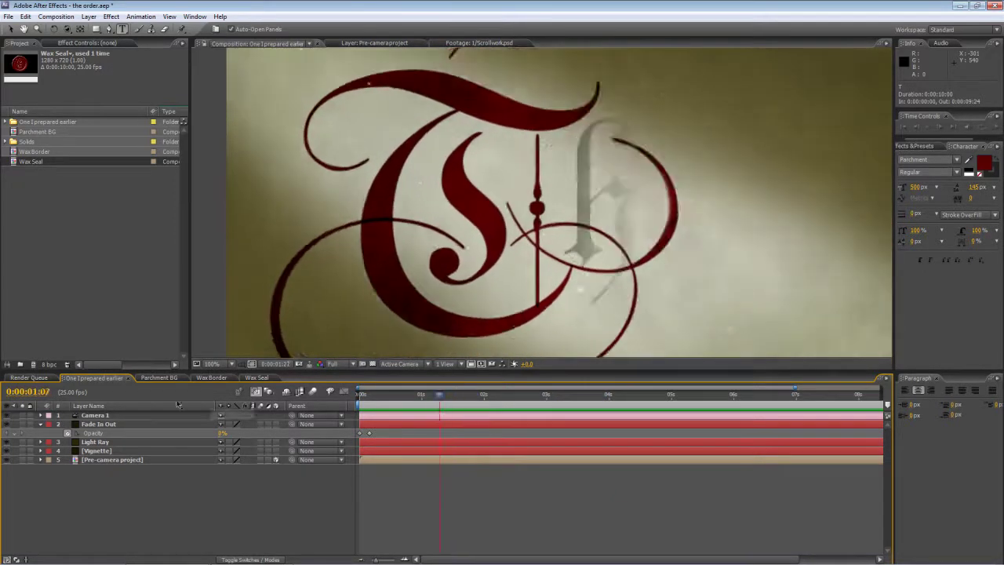
click(167, 378)
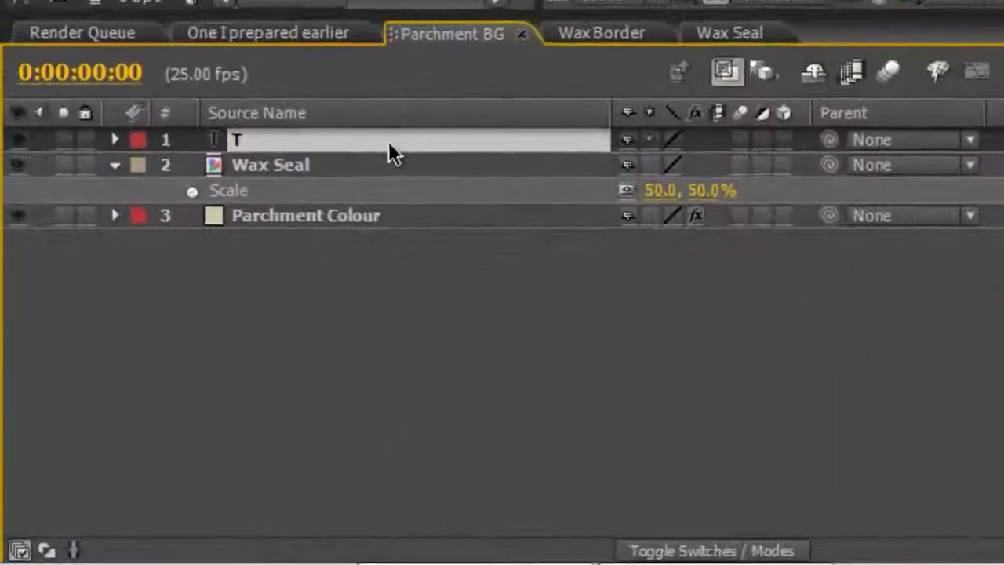
Convert the T text to shape outlines and inspect the T Outlines path groups
right_click(137, 416)
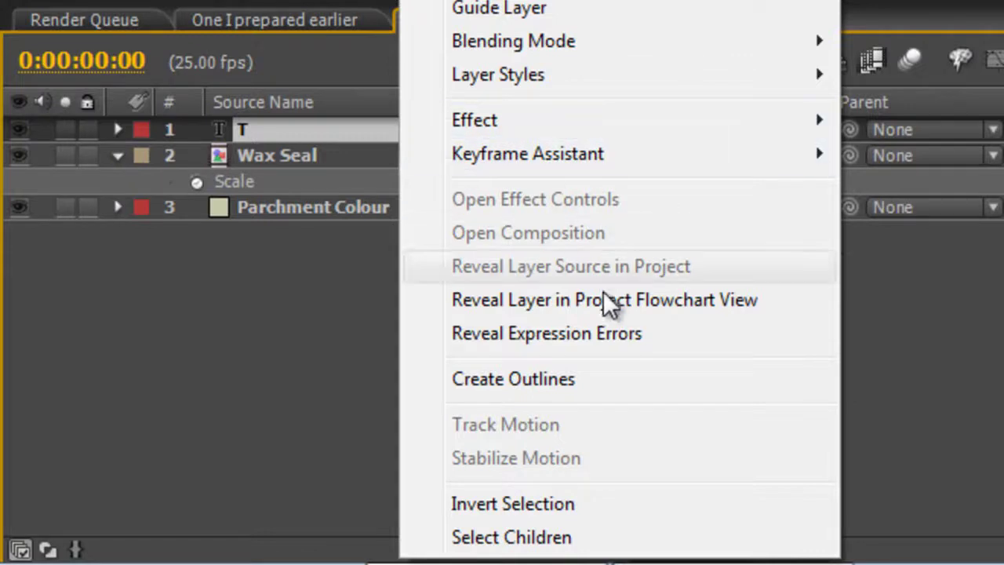
click(596, 378)
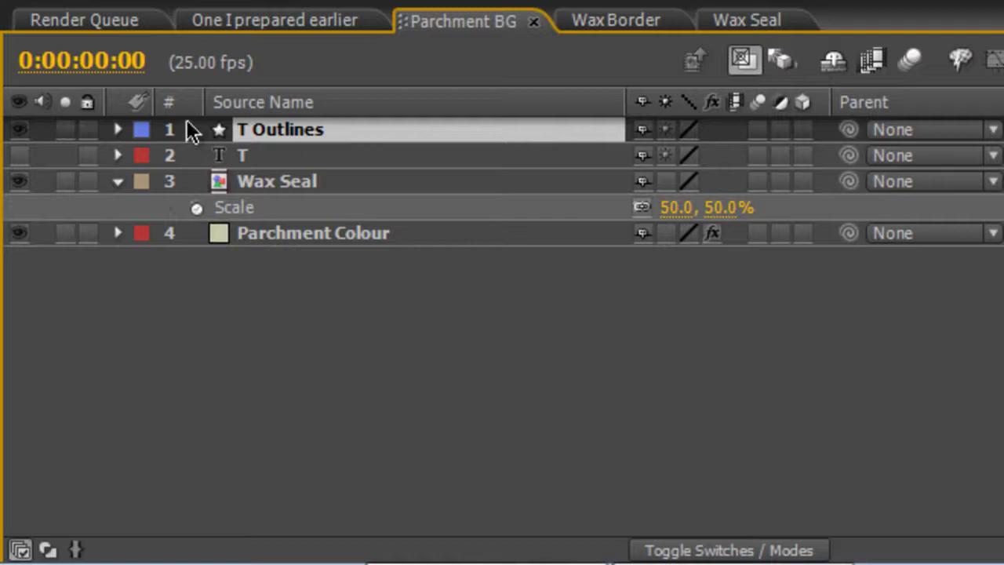
click(117, 130)
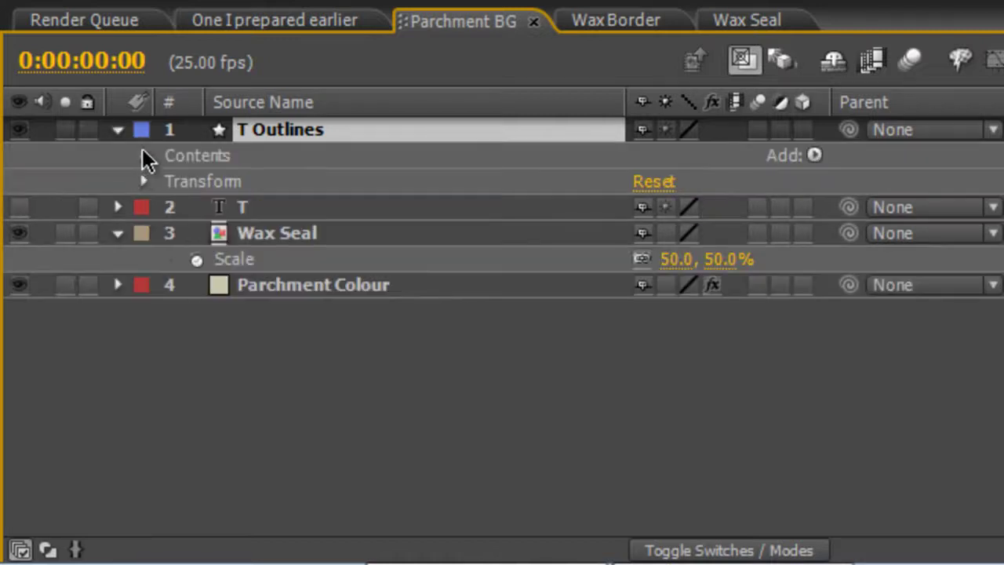
click(142, 156)
click(163, 180)
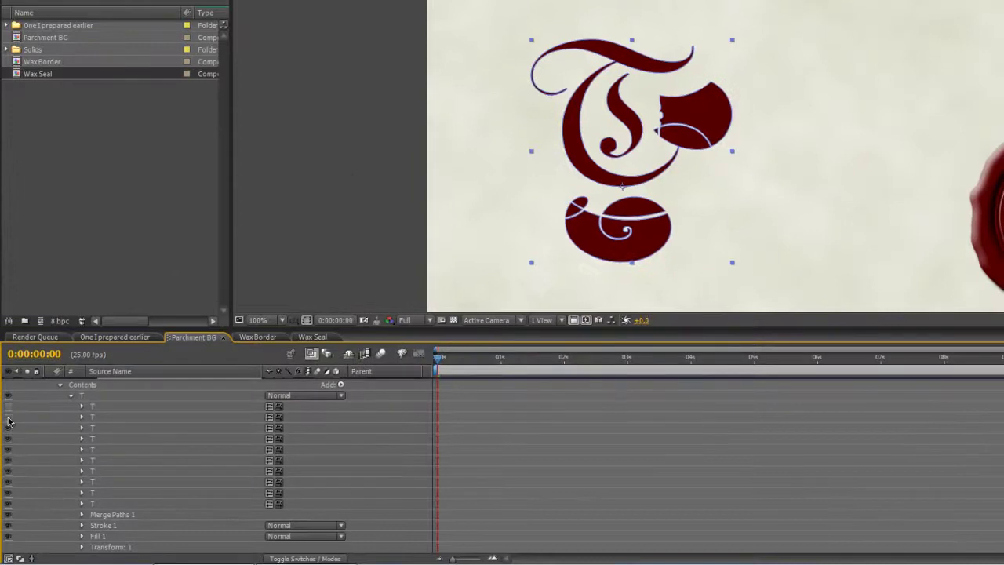
drag(8, 406, 8, 453)
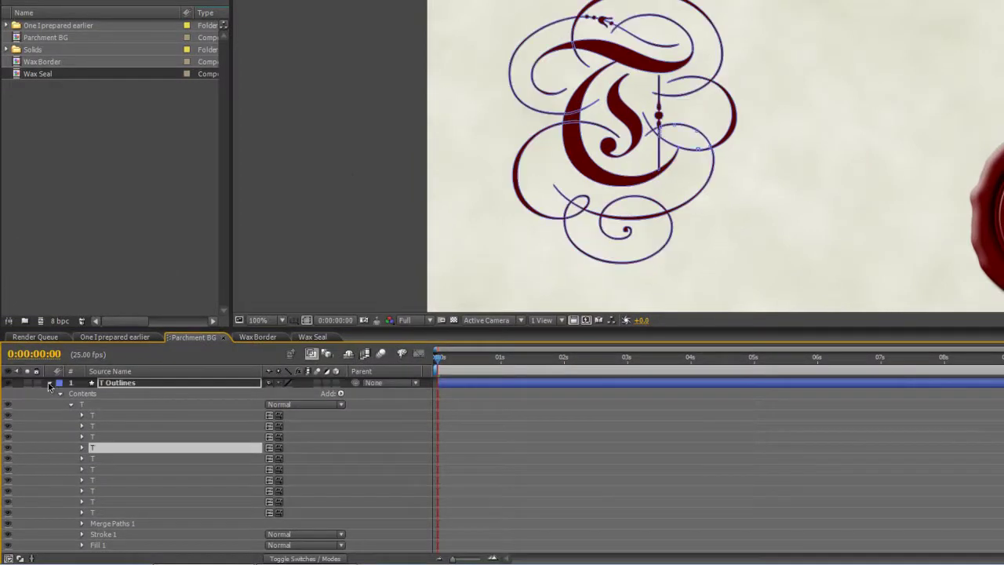
click(49, 383)
click(105, 456)
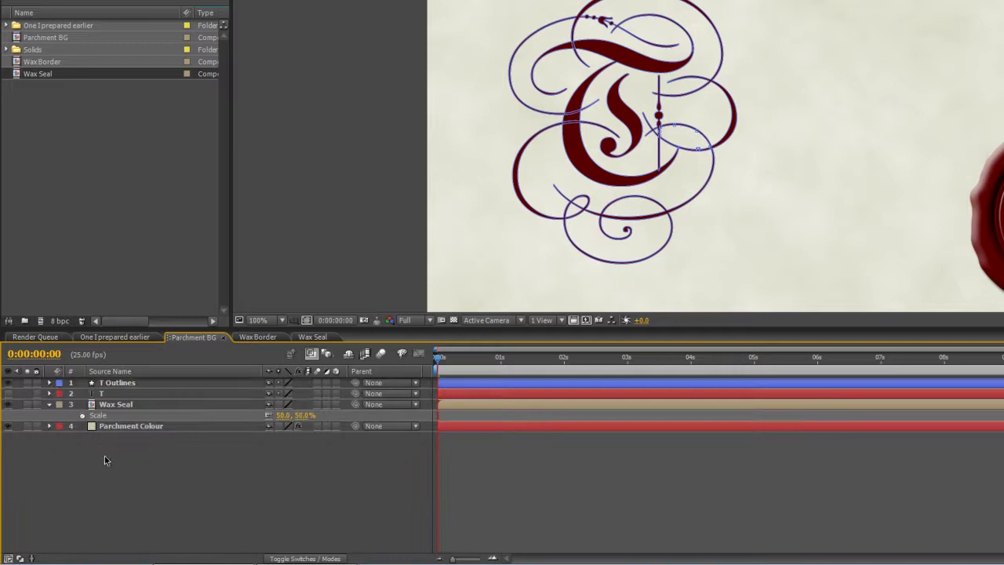
click(119, 384)
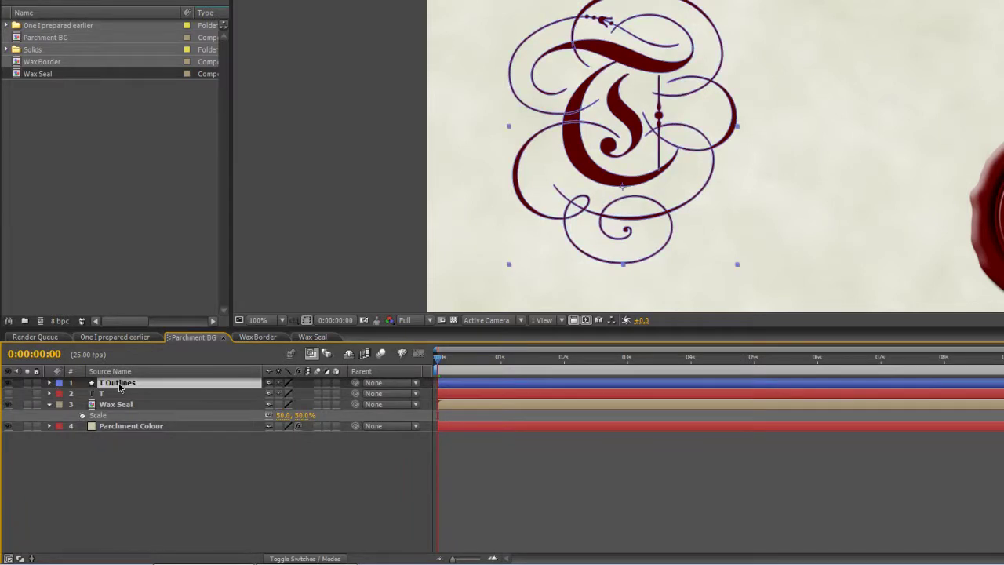
Duplicate T Outlines as a layer named 'Scrollwork' and hide the wax seal
key(ctrl+d)
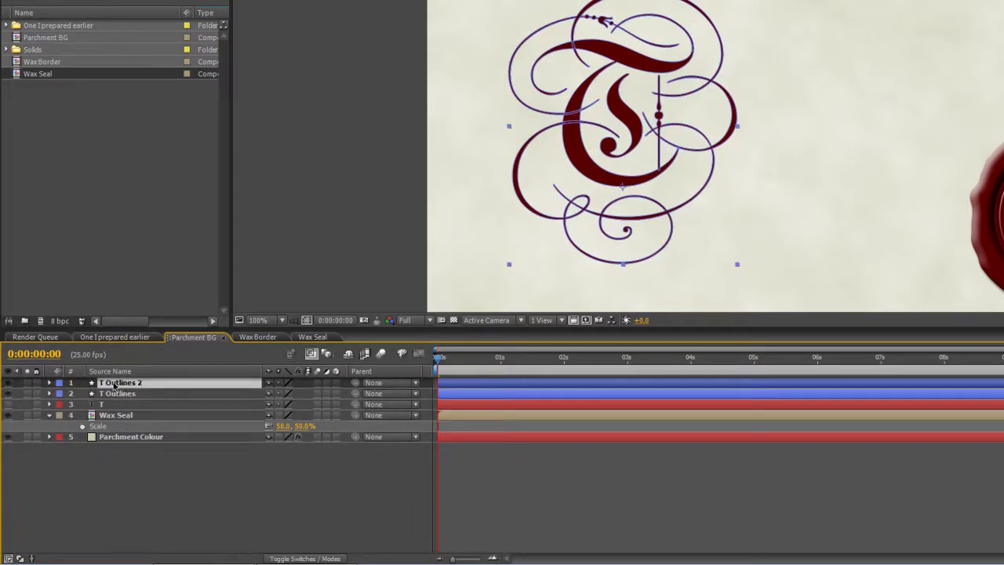
key(Return)
text(Scrollwork)
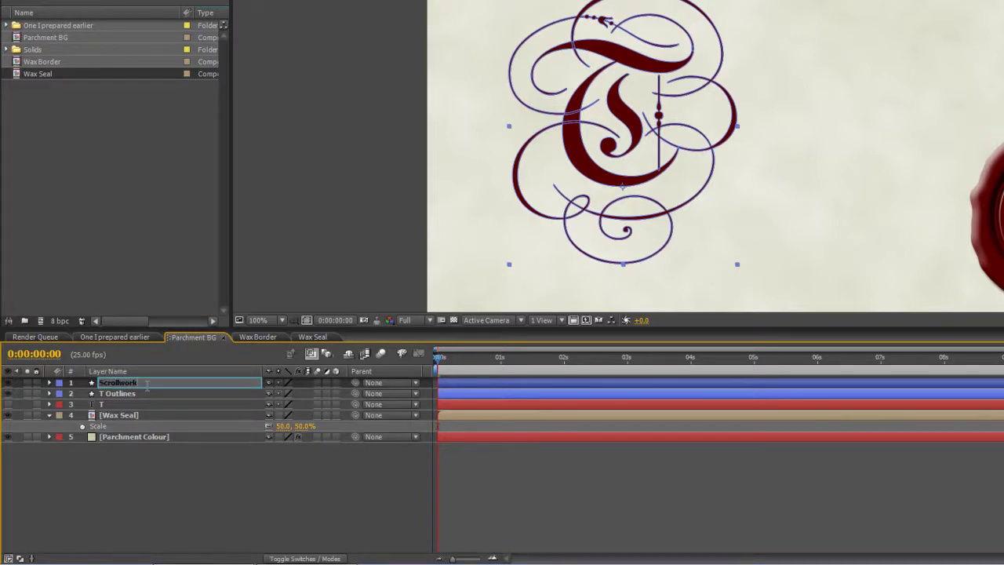
key(Return)
click(150, 396)
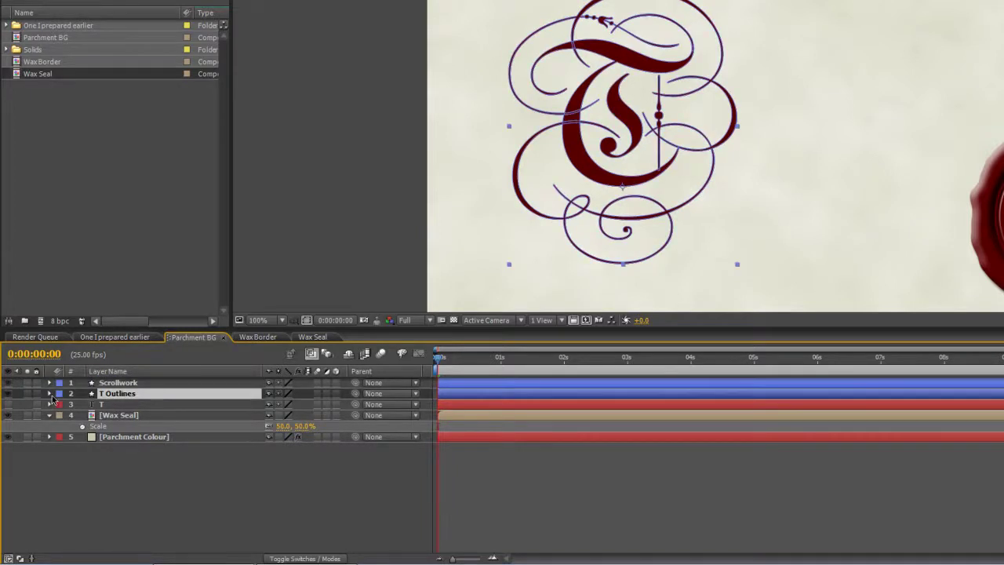
click(8, 415)
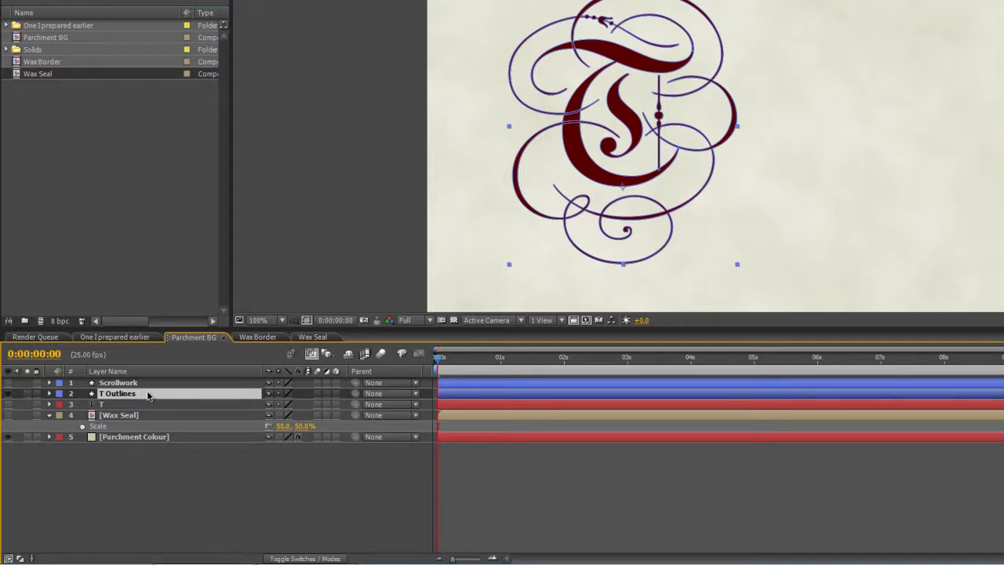
Inspect T Outlines' three T path groups to tell letter paths from flourishes
click(49, 393)
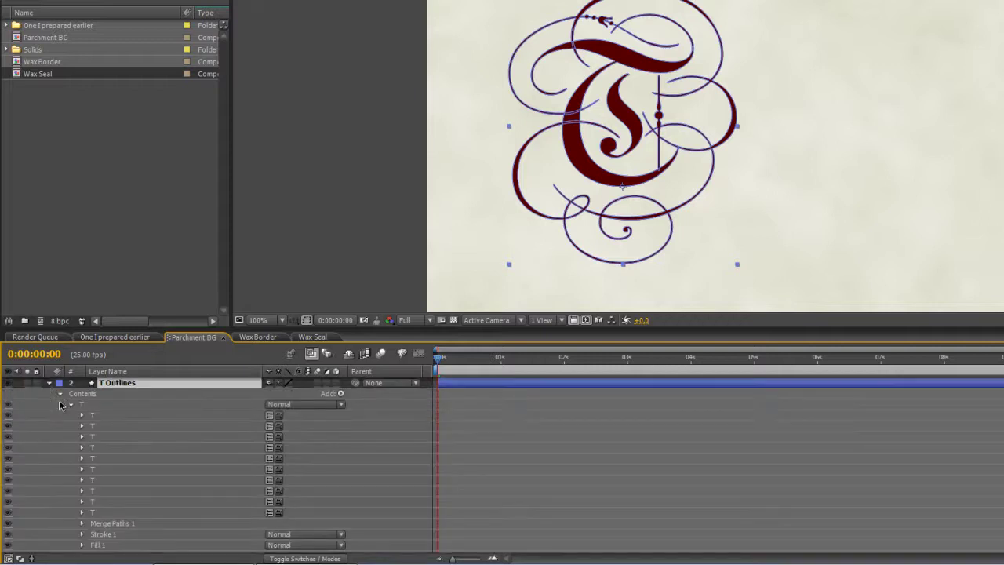
click(134, 417)
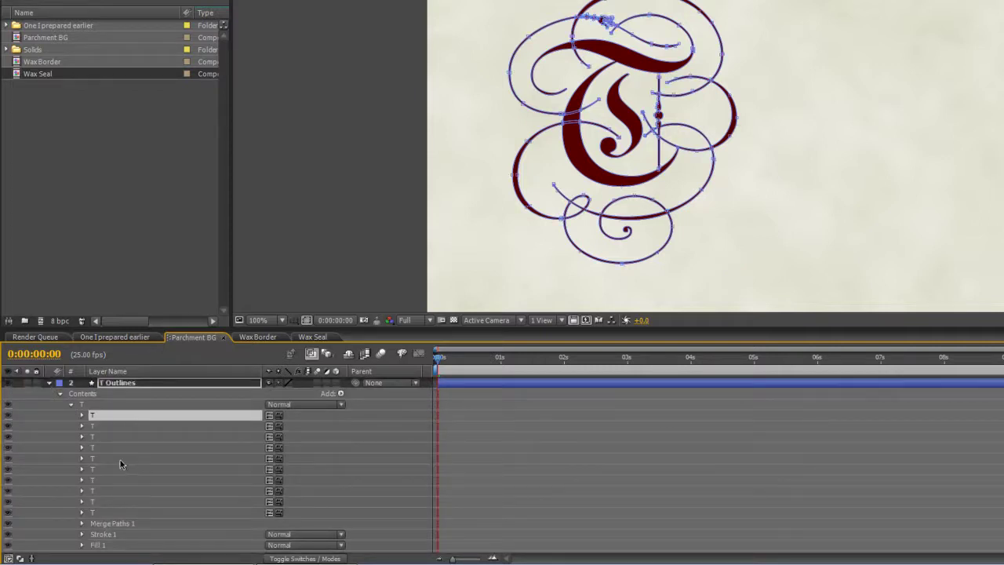
click(107, 437)
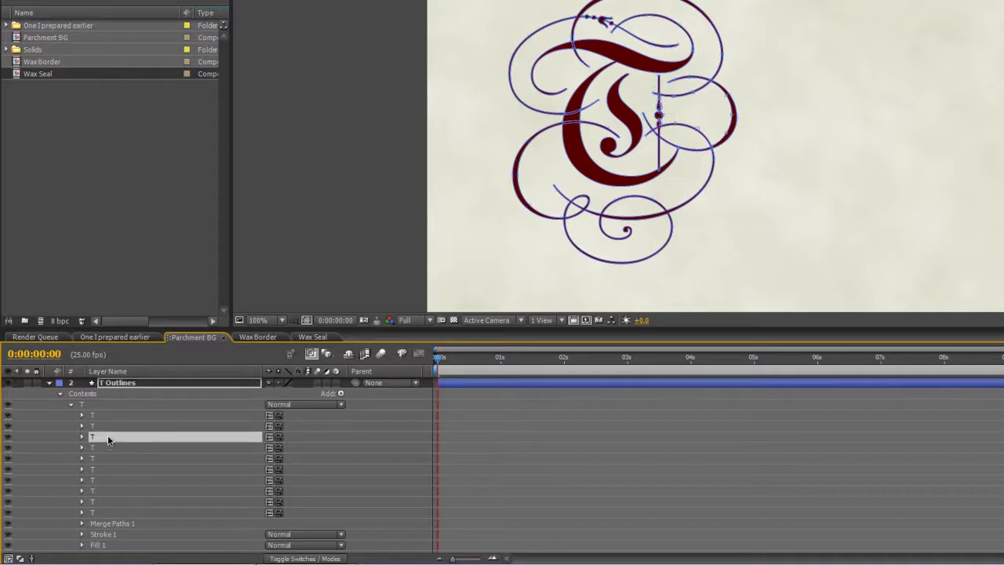
click(108, 428)
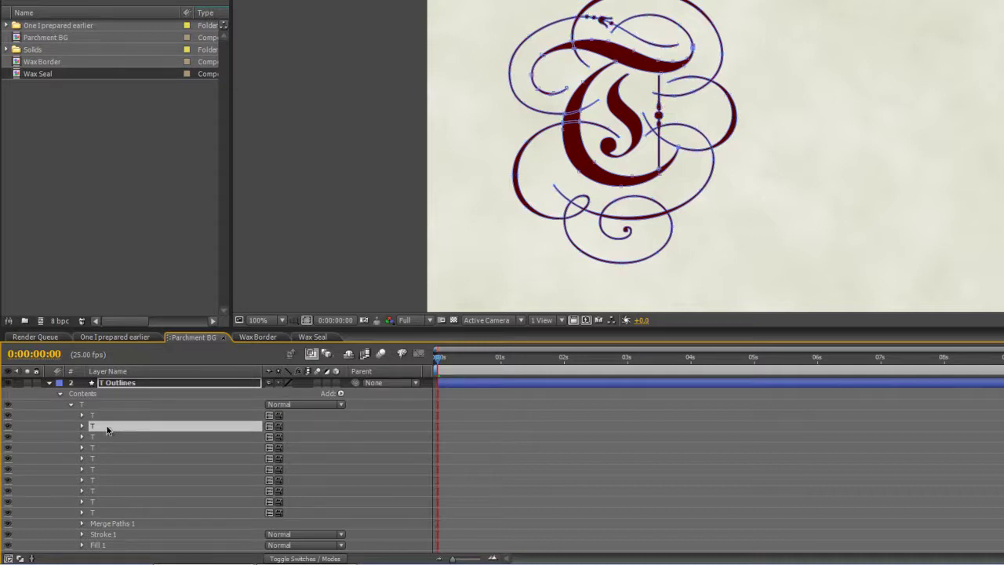
click(125, 416)
click(126, 436)
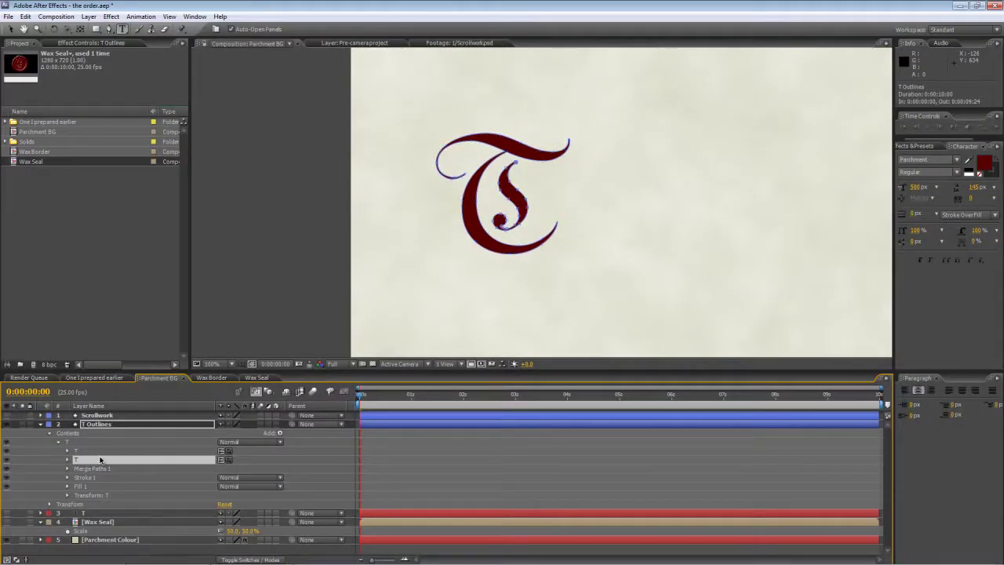
click(118, 424)
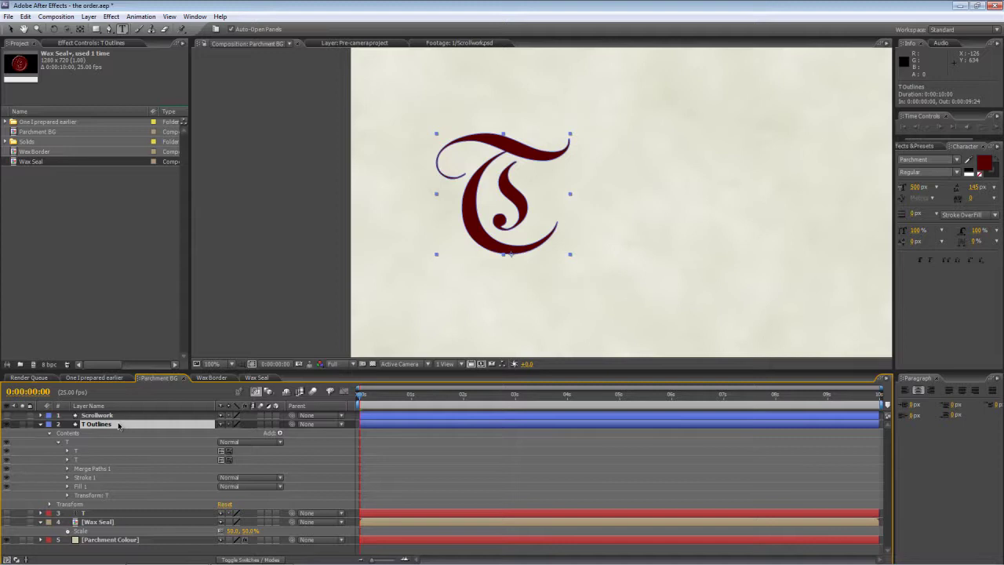
Show both T Outlines and Scrollwork, then list the Scrollwork T group's paths
click(41, 424)
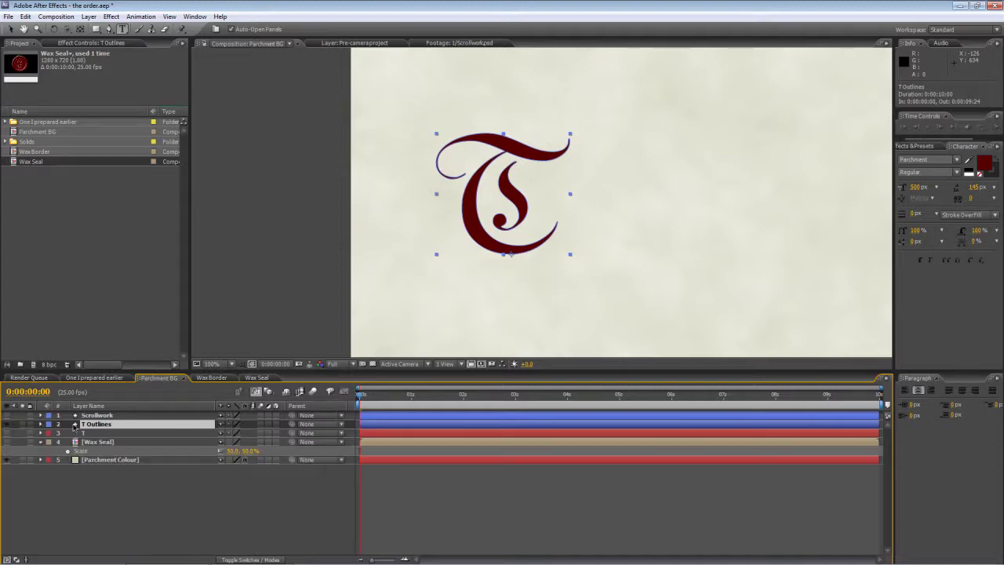
click(7, 424)
drag(7, 425, 7, 414)
click(115, 416)
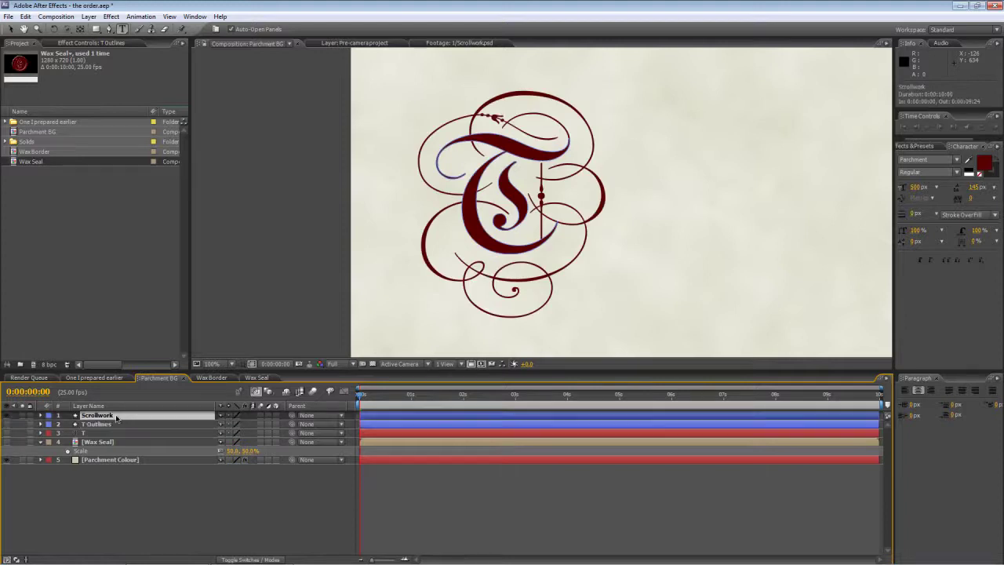
click(41, 415)
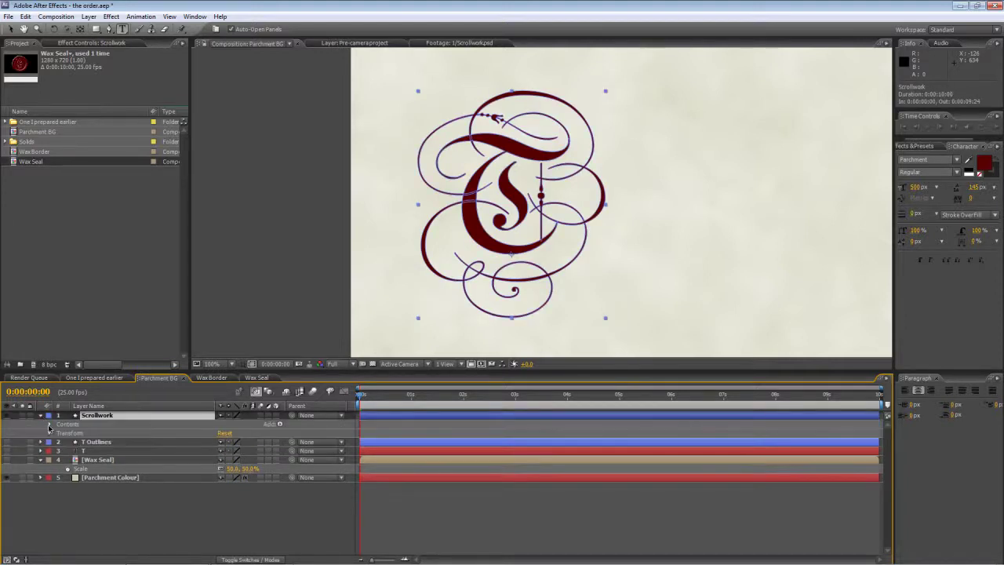
click(48, 424)
click(59, 433)
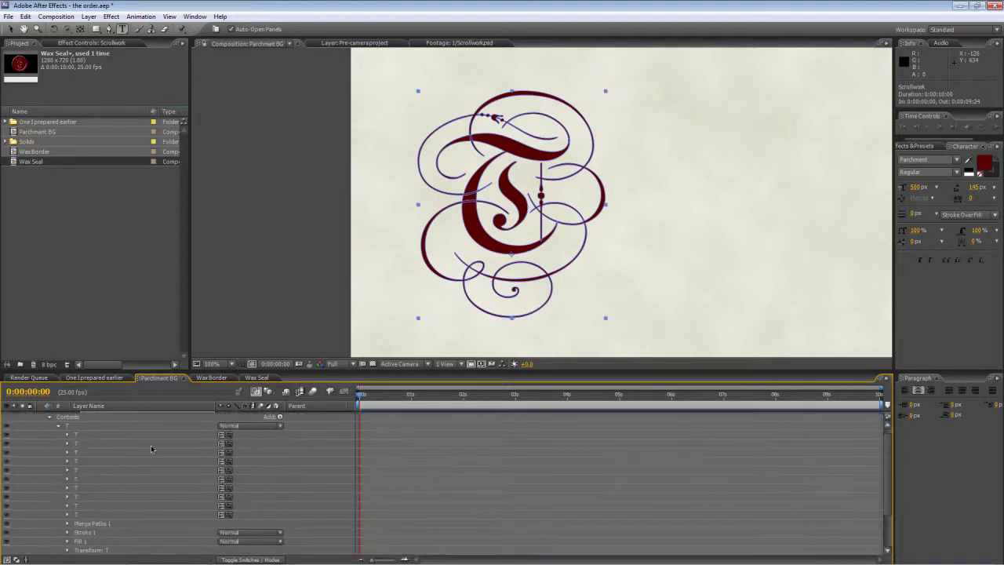
Delete the two letter-body T paths from Scrollwork, keeping only the flourishes
click(94, 444)
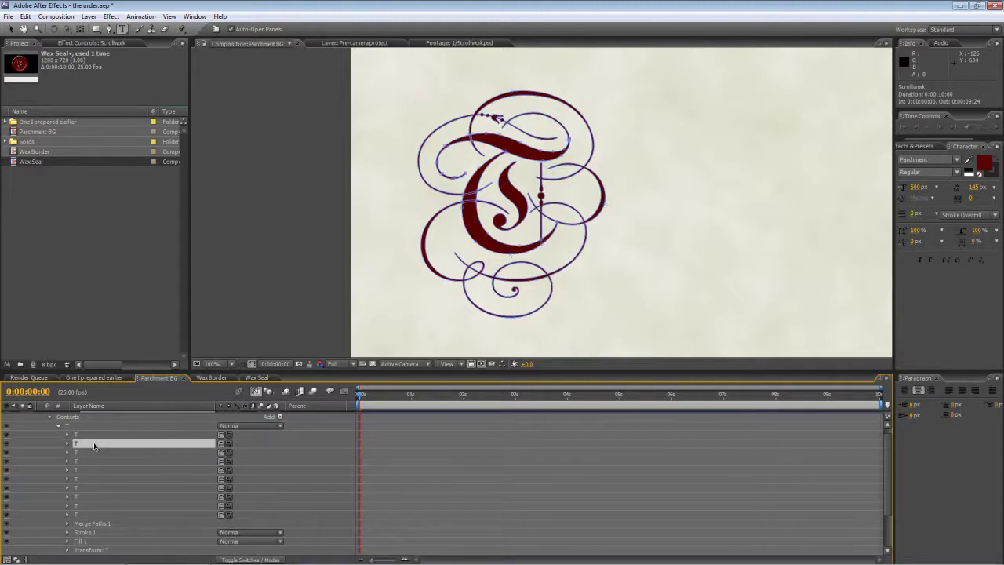
key(Delete)
click(91, 498)
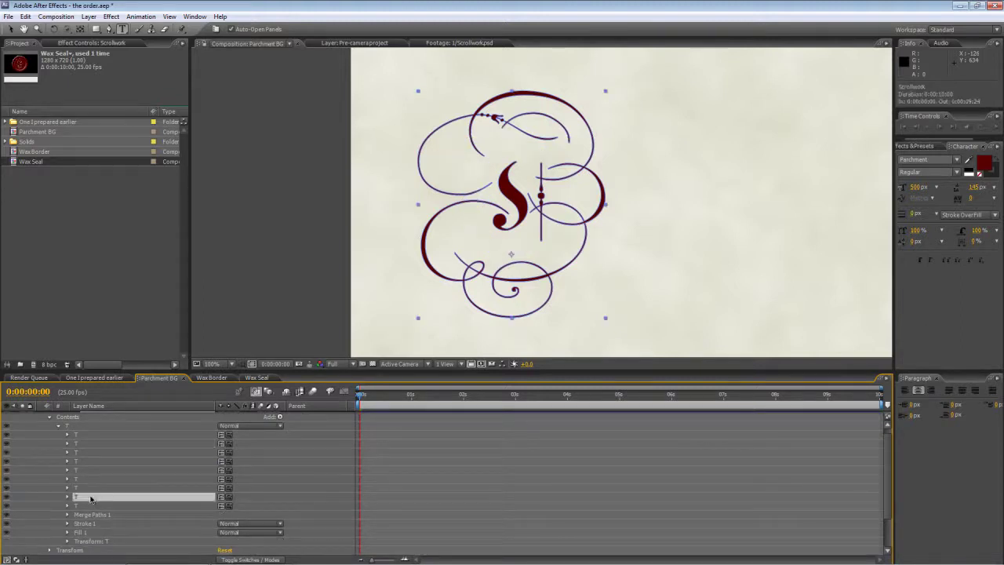
key(Delete)
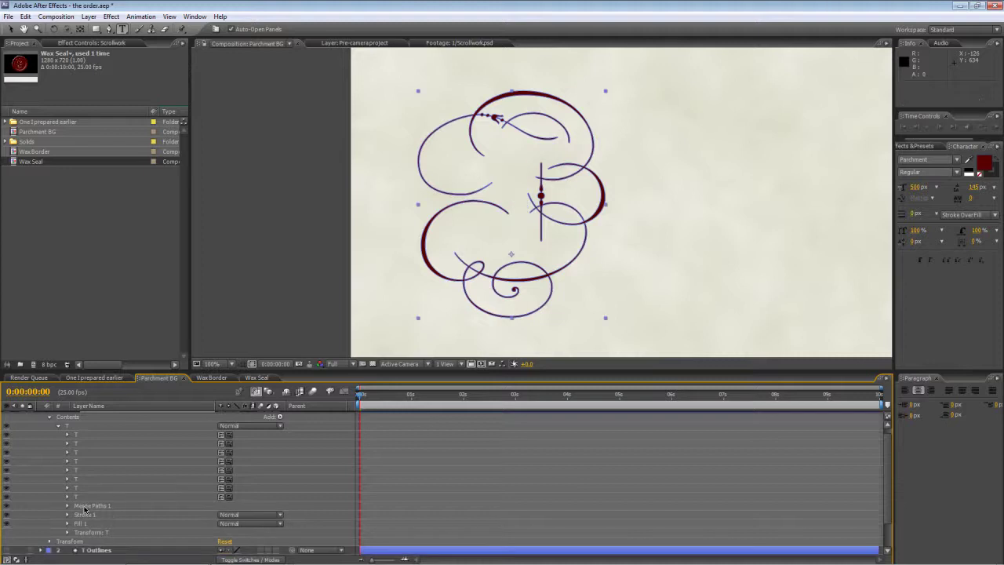
click(141, 505)
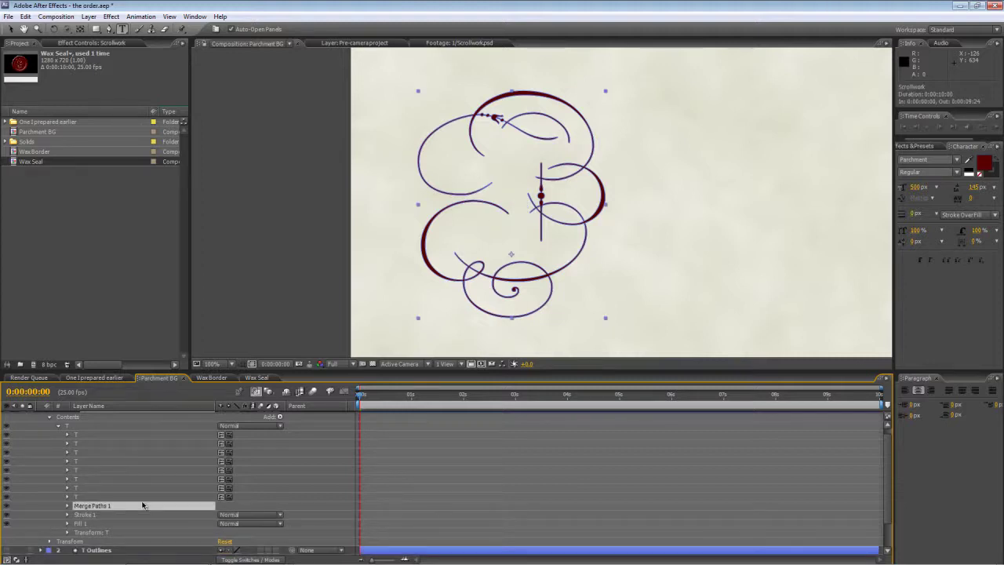
key(ctrl+grave)
Save the current frame as a layered Photoshop file named 'scroll'
click(55, 16)
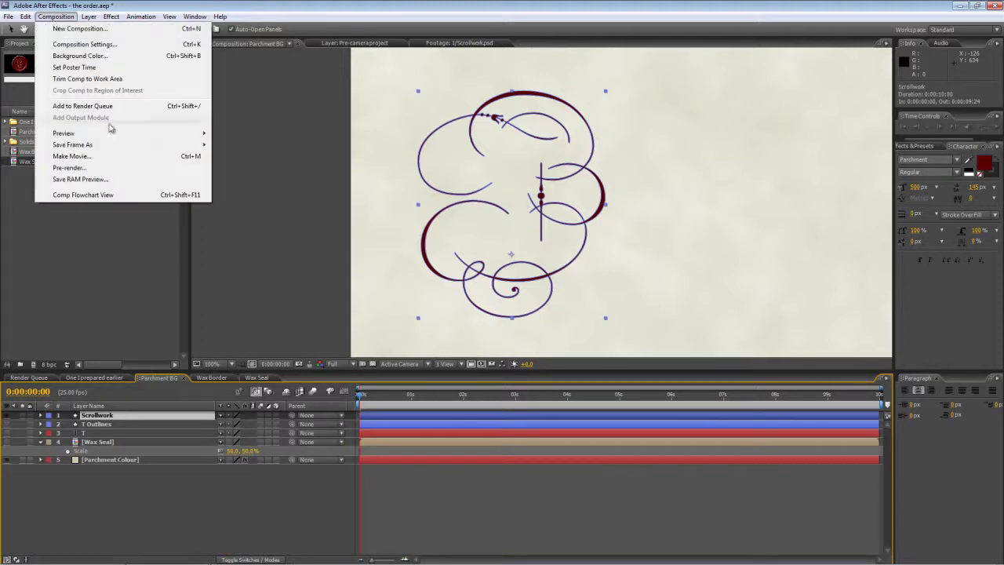
mouse_move(115, 146)
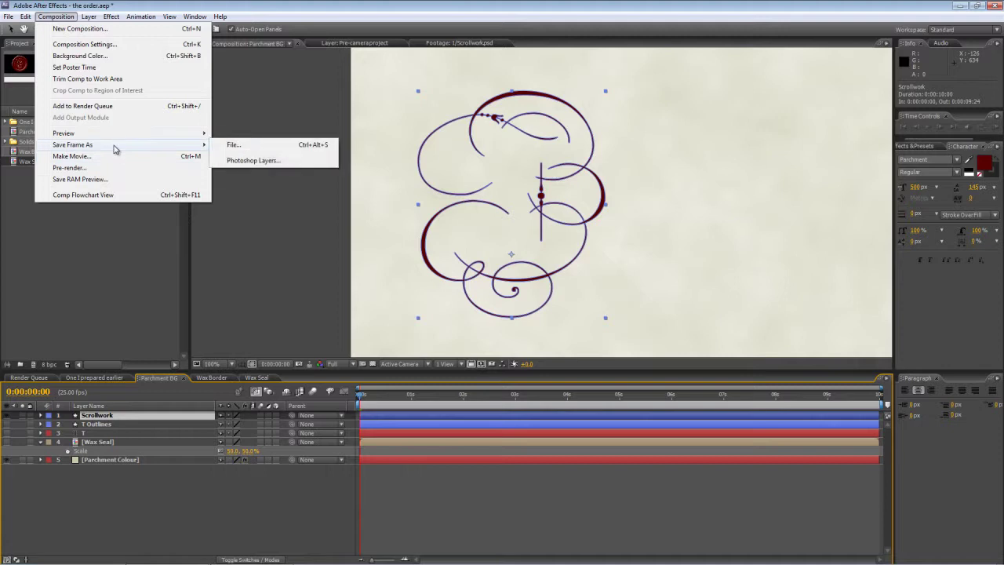
click(297, 162)
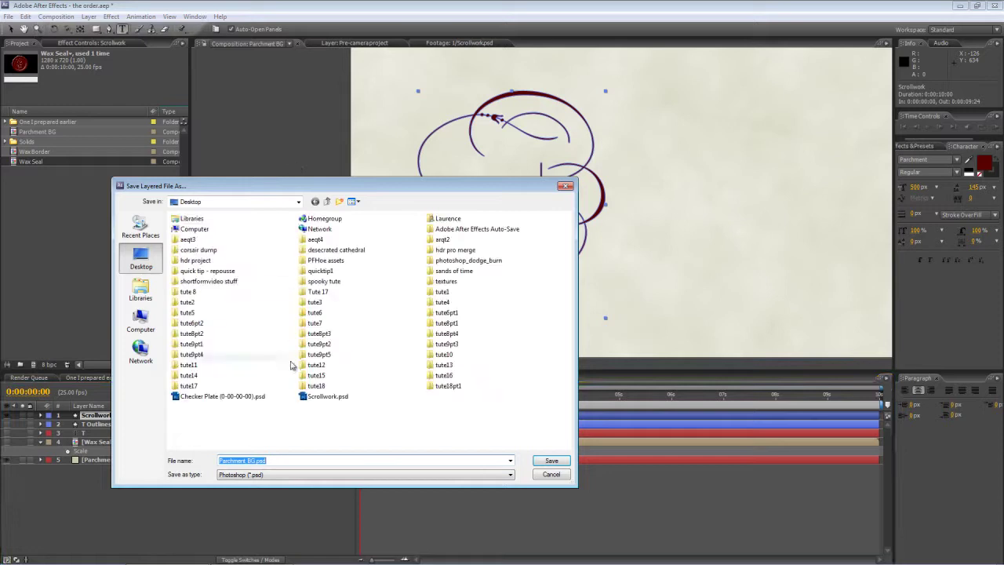
click(252, 461)
drag(267, 461, 216, 461)
text(scroll)
click(190, 462)
click(552, 461)
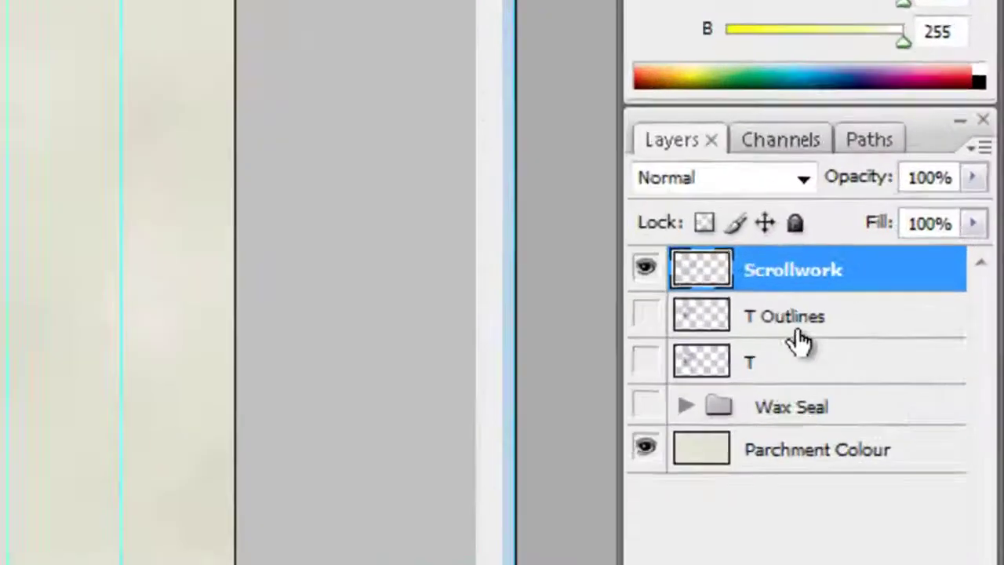
Delete layers T Outlines through Parchment Colour, leaving Scrollwork selected
click(943, 340)
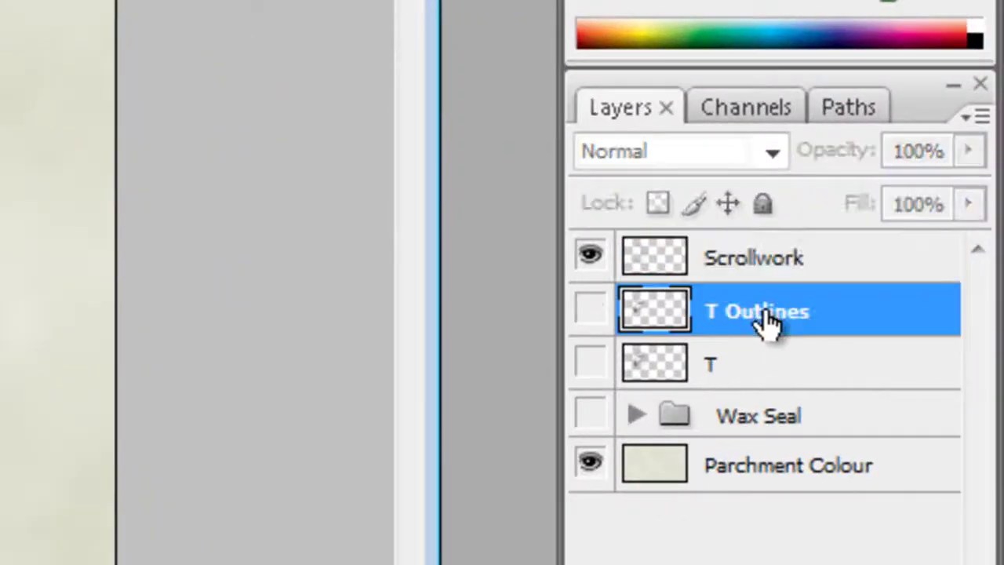
shift+click(788, 470)
right_click(791, 479)
click(685, 0)
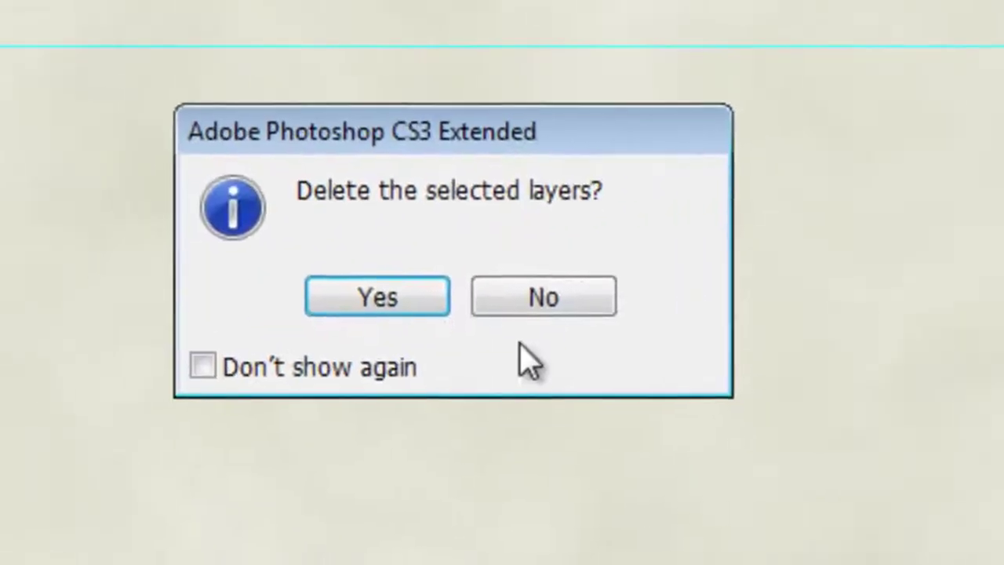
click(381, 296)
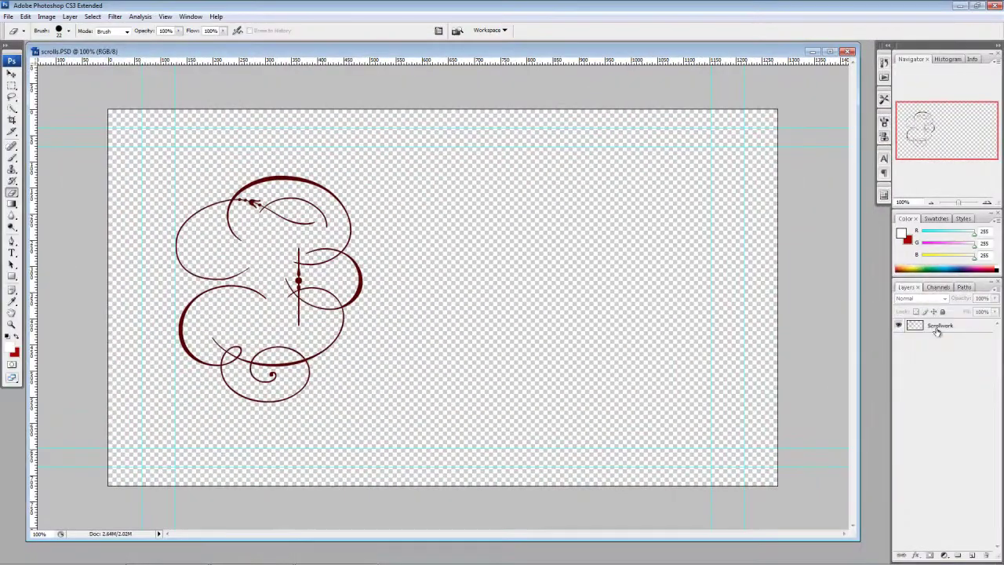
click(939, 328)
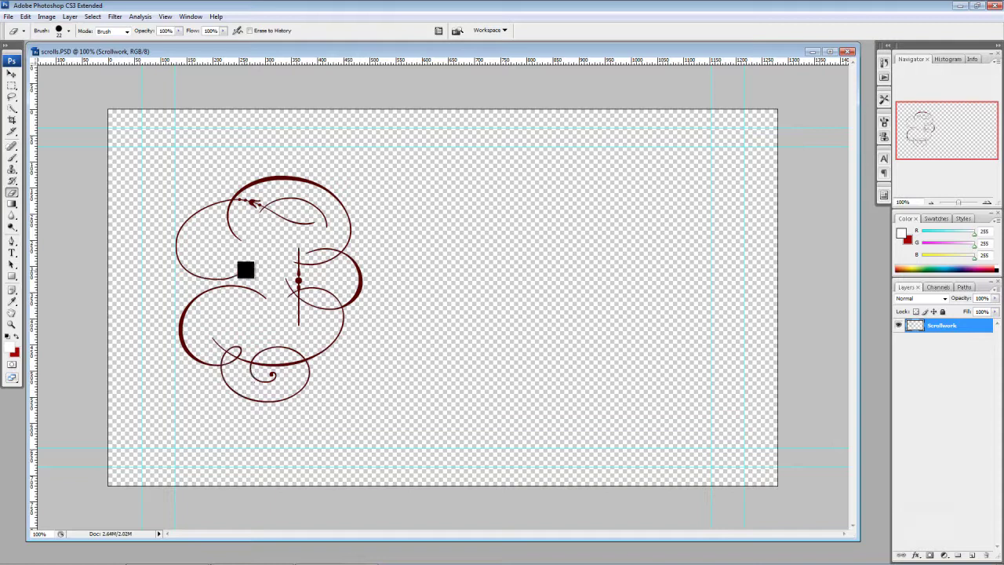
Duplicate Scrollwork into successive copies numbered 1, 2 and onward, then reselect Scrollwork
right_click(947, 331)
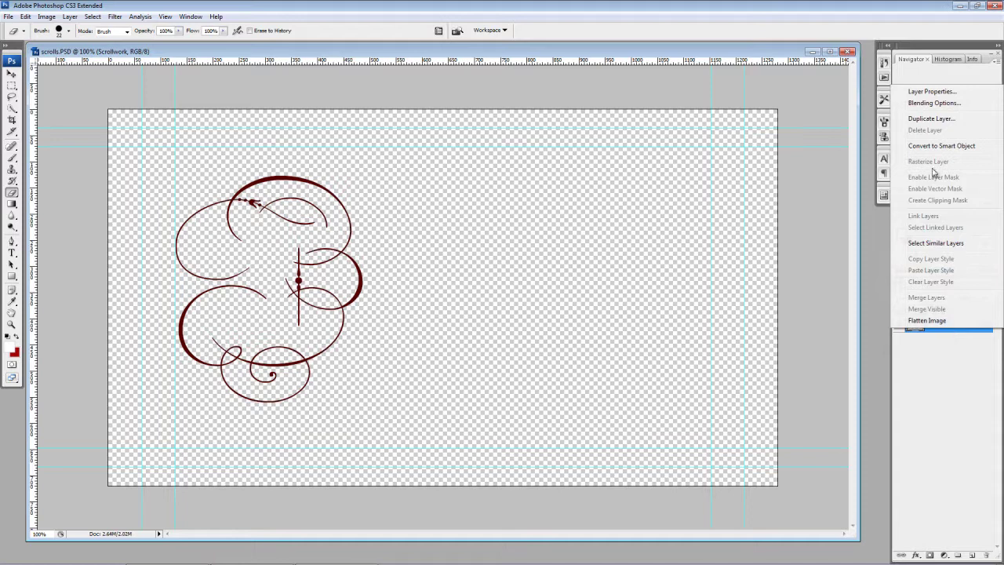
click(933, 119)
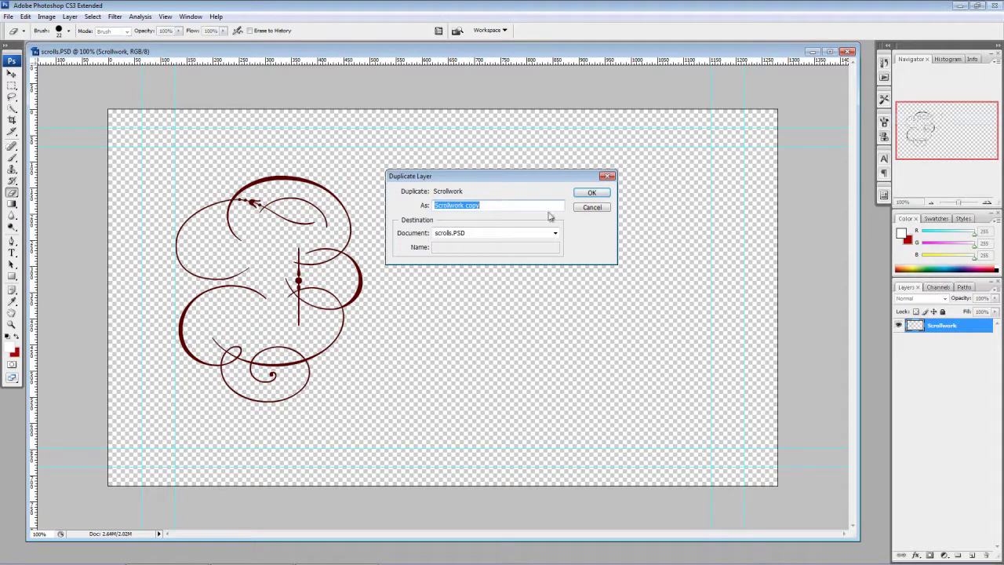
click(591, 195)
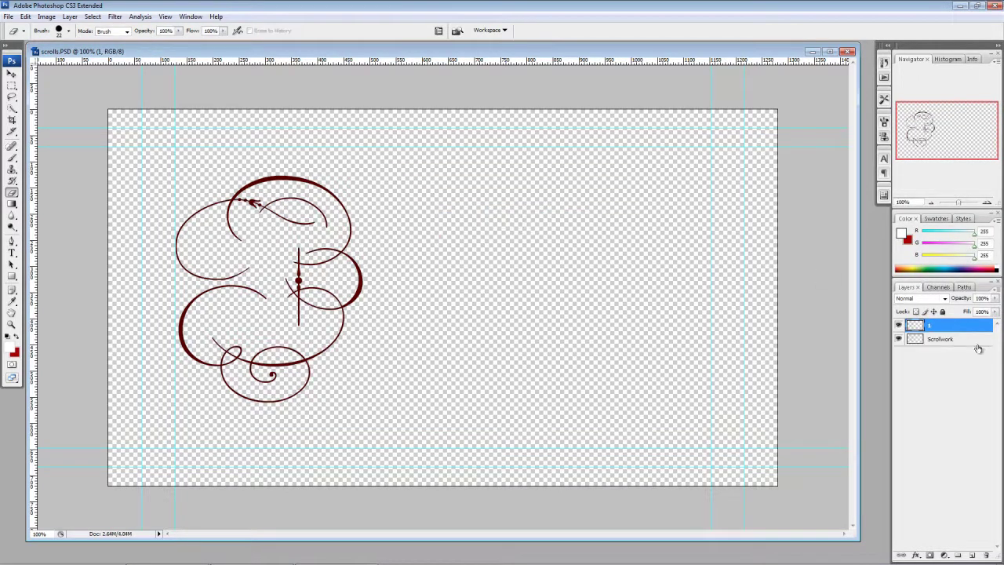
right_click(933, 327)
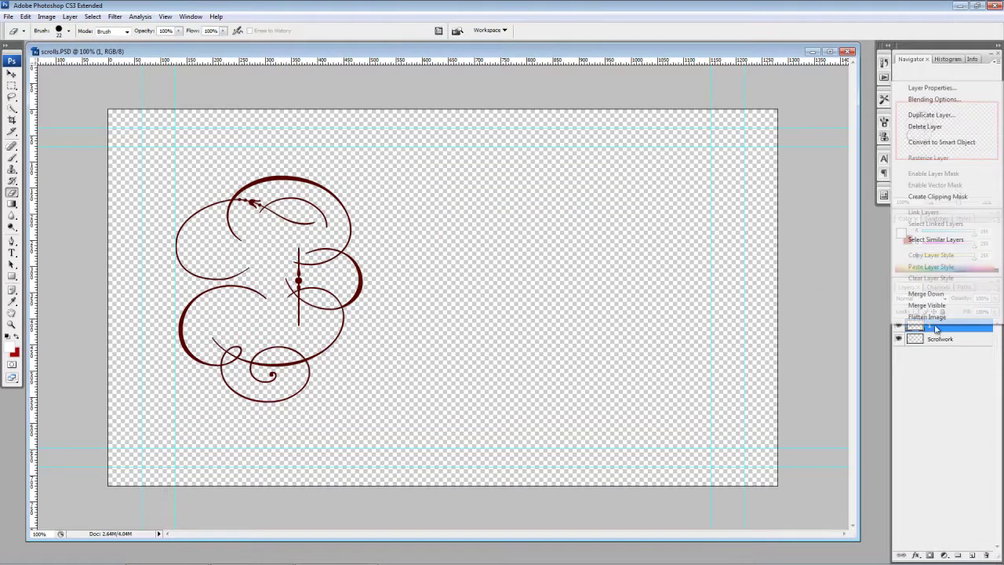
click(943, 117)
click(592, 192)
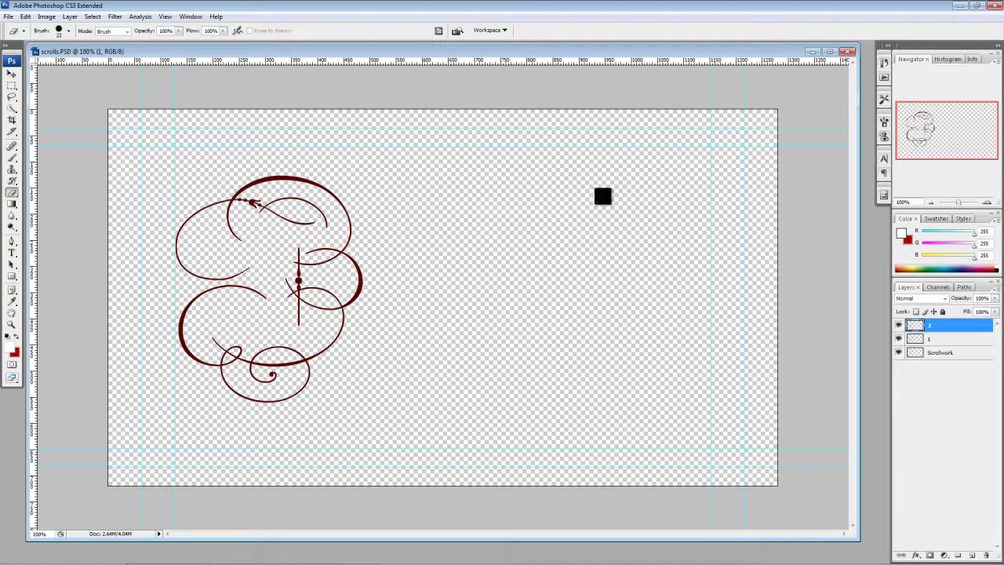
right_click(956, 328)
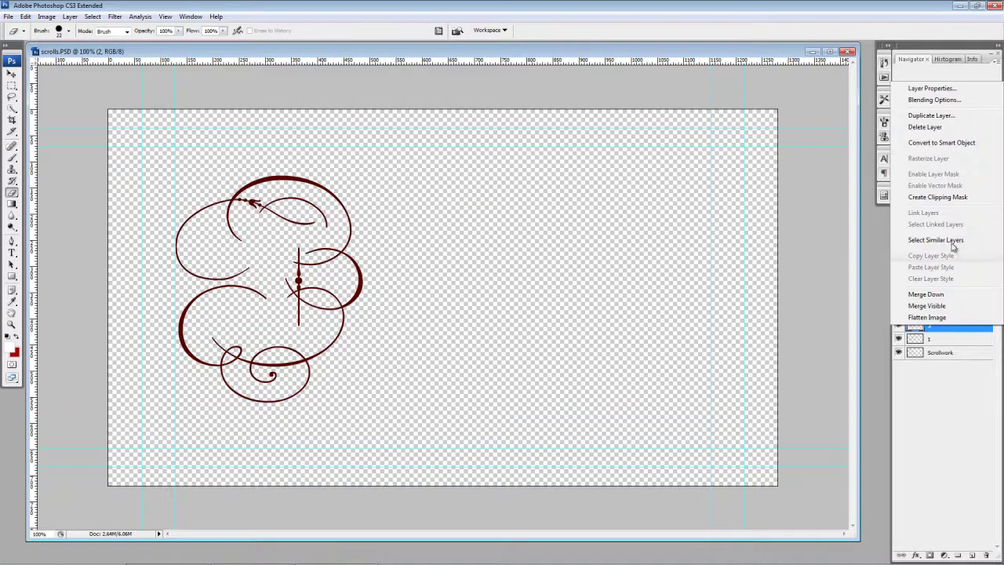
click(944, 117)
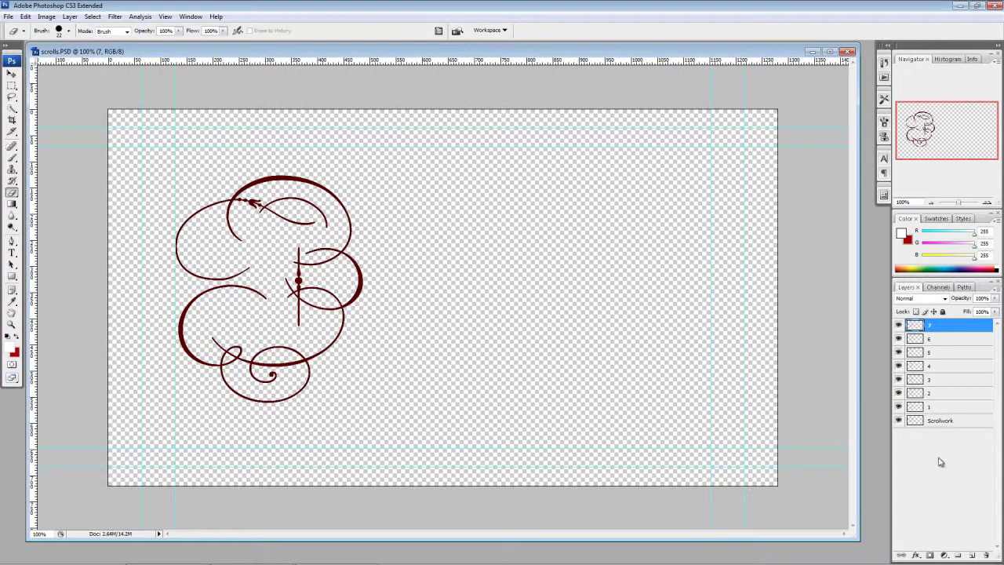
click(940, 461)
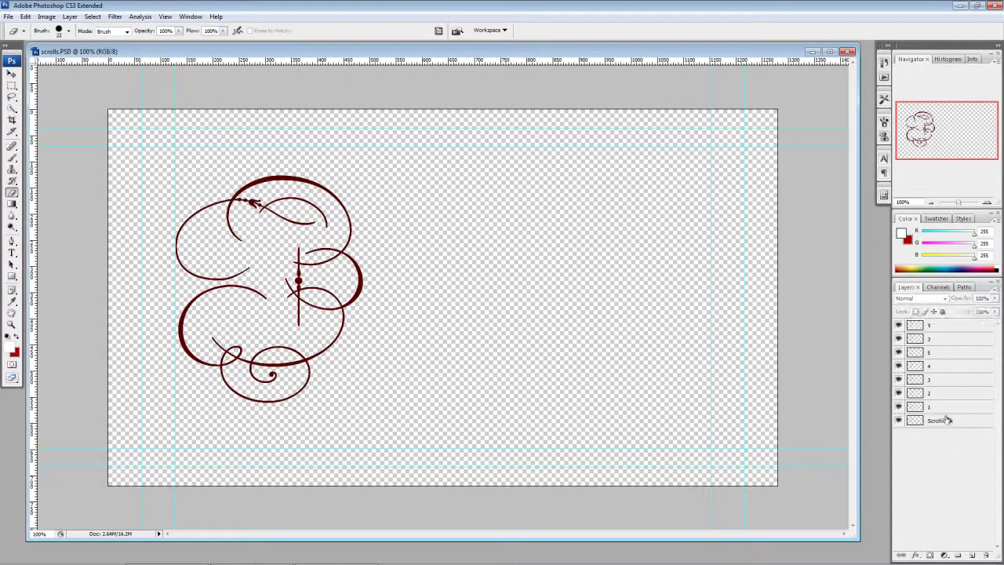
click(943, 422)
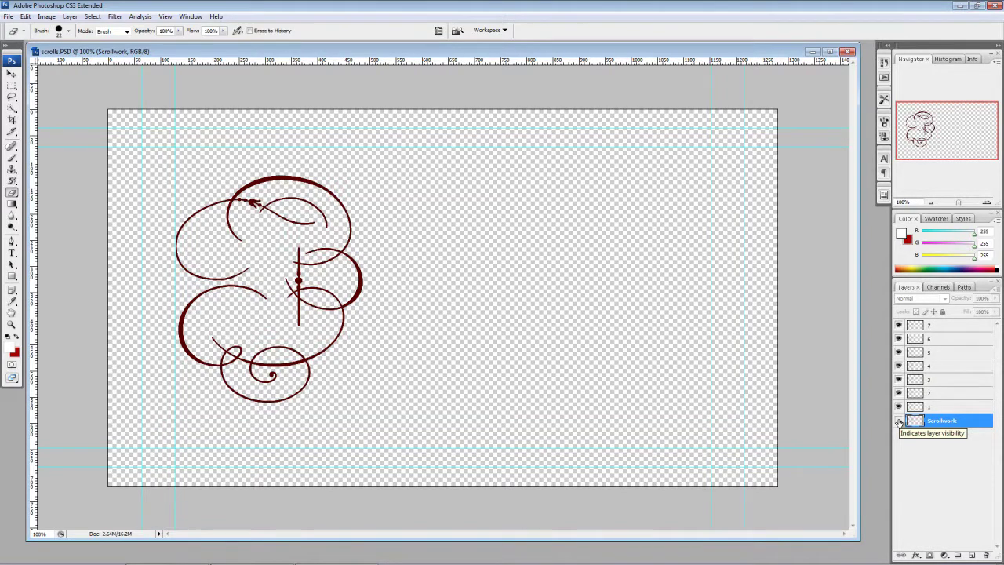
Select layer 1 and hide Scrollwork and layers 2 through 7
click(899, 421)
click(933, 407)
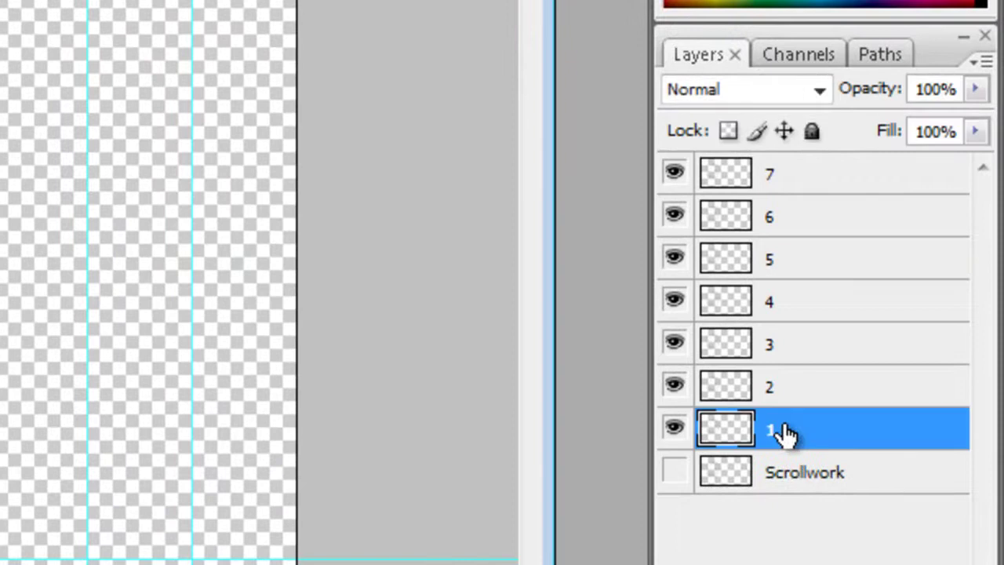
click(674, 389)
click(675, 345)
click(676, 302)
click(674, 260)
click(675, 217)
click(674, 173)
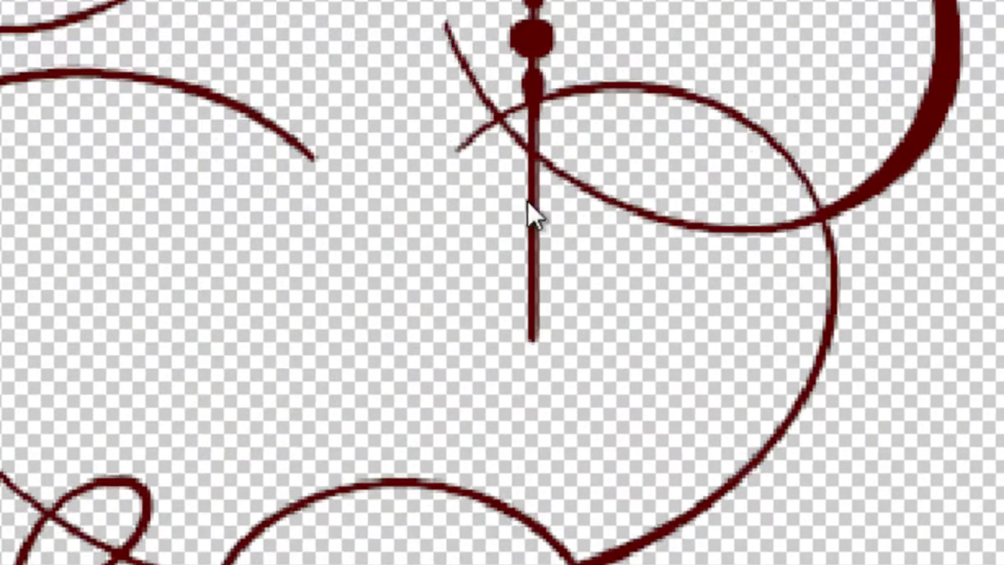
drag(497, 214, 946, 85)
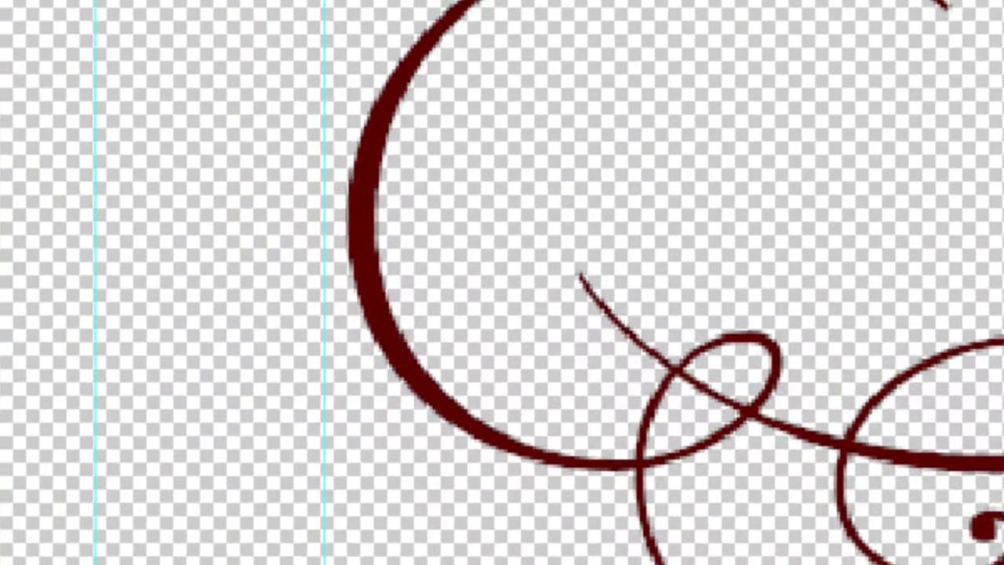
Erase layer 1's upper strokes and right arc, using a 17 px eraser for fine parts
click(26, 139)
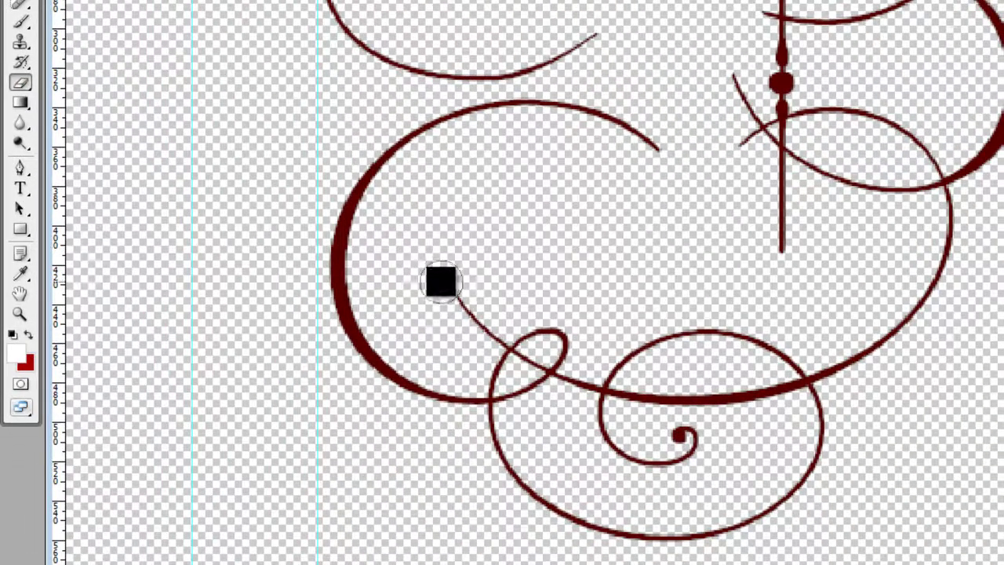
drag(440, 280, 489, 334)
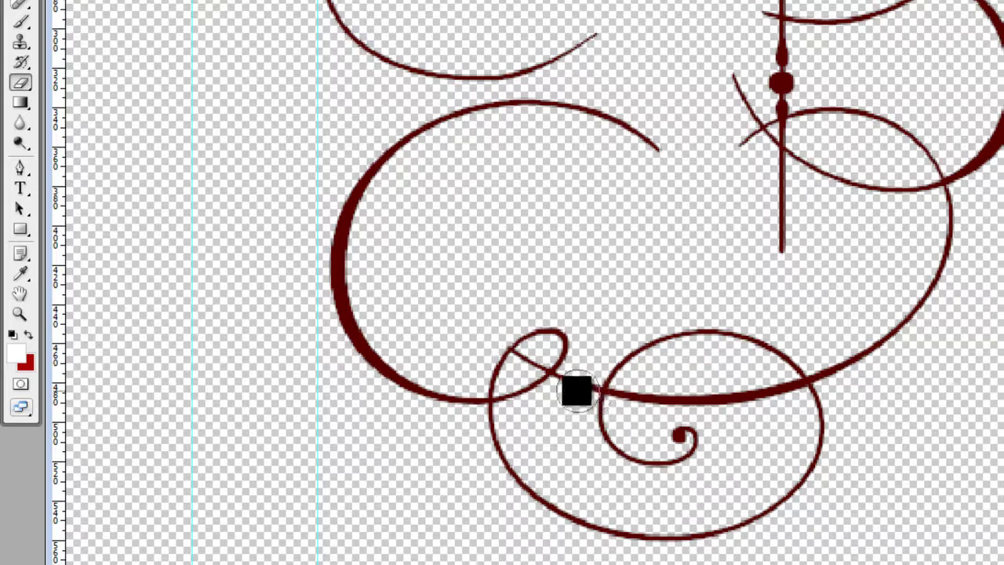
mouse_move(573, 387)
mouse_down()
mouse_move(650, 407)
mouse_move(631, 401)
mouse_move(845, 389)
mouse_move(859, 370)
mouse_move(828, 369)
mouse_move(886, 336)
mouse_move(938, 276)
mouse_move(949, 196)
mouse_move(925, 141)
mouse_move(826, 111)
mouse_move(762, 148)
mouse_move(768, 128)
mouse_move(731, 46)
mouse_move(798, 43)
mouse_move(823, 6)
mouse_move(784, 1)
mouse_up()
mouse_move(941, 1)
mouse_down()
mouse_move(903, 4)
mouse_move(981, 8)
mouse_move(997, 35)
mouse_move(993, 153)
mouse_move(956, 170)
mouse_move(858, 179)
mouse_move(797, 157)
mouse_move(782, 240)
mouse_up()
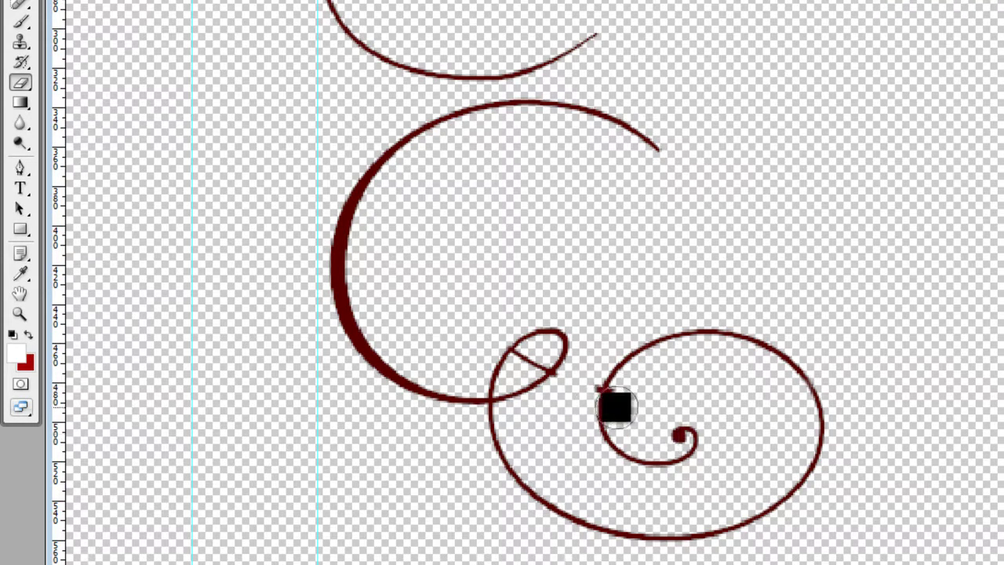
scroll(614, 405, up, 1)
right_click(635, 93)
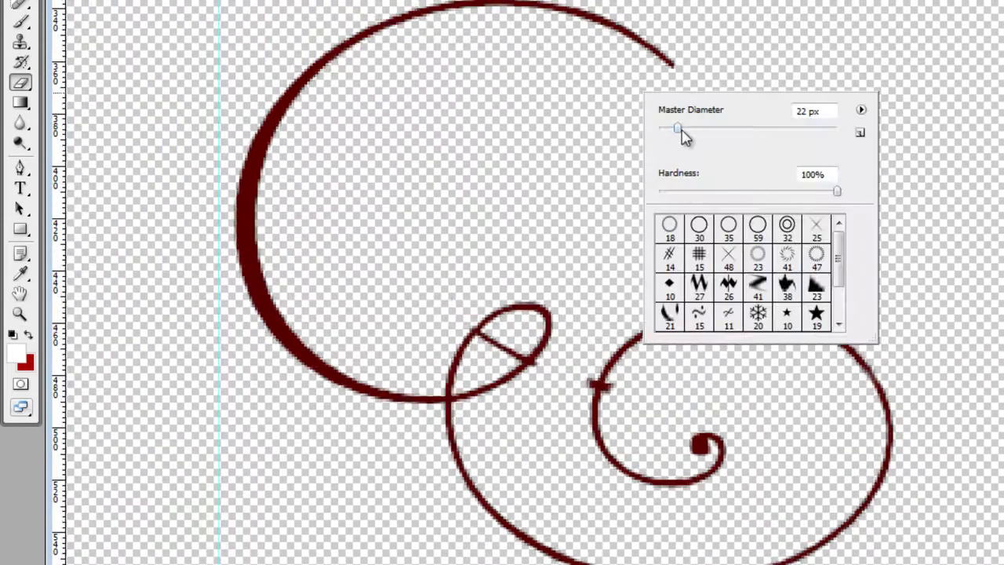
drag(678, 129, 674, 131)
click(497, 343)
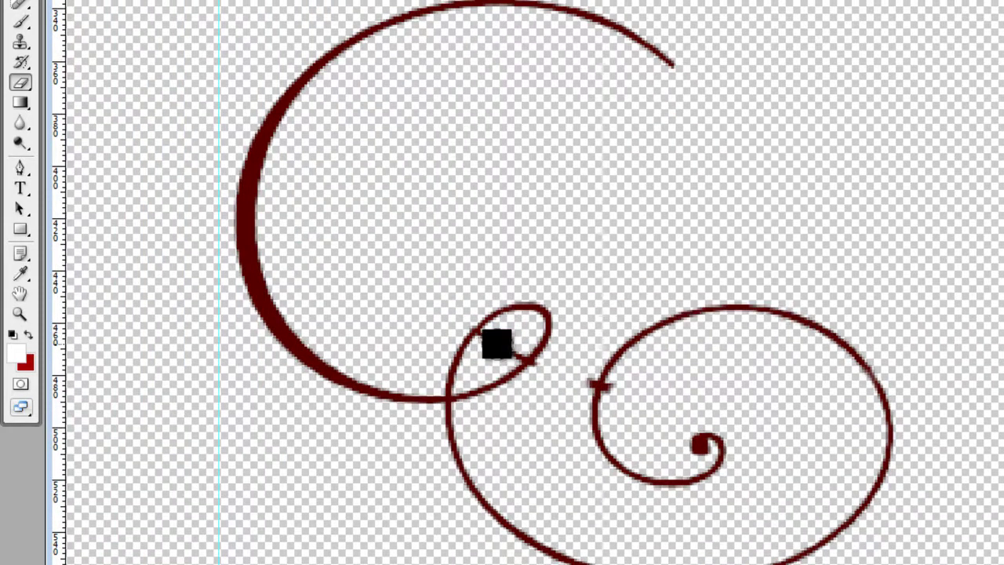
mouse_move(489, 344)
mouse_down()
mouse_move(558, 373)
mouse_move(549, 373)
mouse_move(627, 395)
mouse_up()
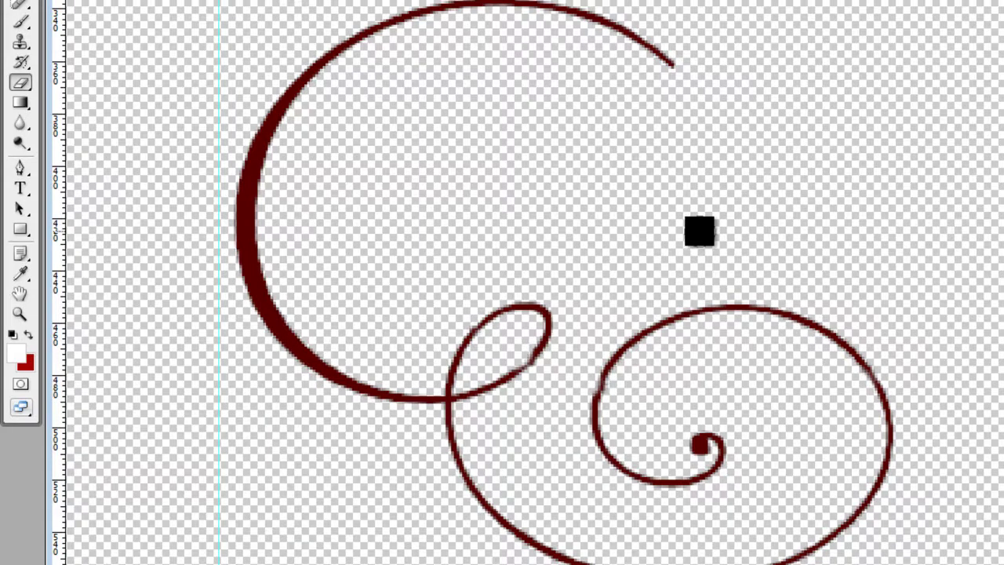
With a larger eraser, remove the top-right arc, top hook and upper C's end
key(ctrl+minus)
key(ctrl+minus)
right_click(825, 248)
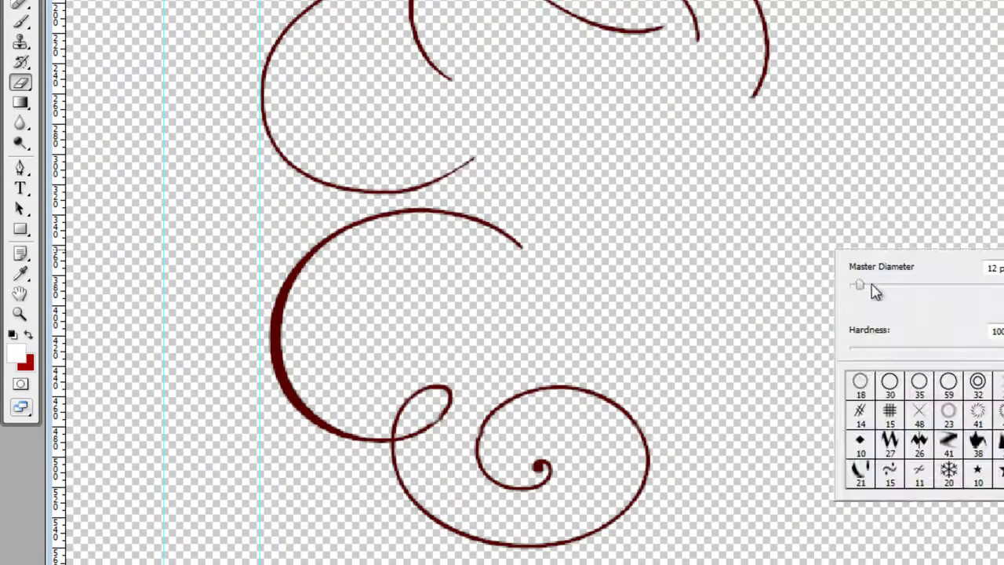
drag(860, 292, 929, 292)
drag(815, 134, 713, 4)
mouse_move(403, 8)
mouse_down()
mouse_move(679, 27)
mouse_move(417, 137)
mouse_move(354, 139)
mouse_move(278, 11)
mouse_up()
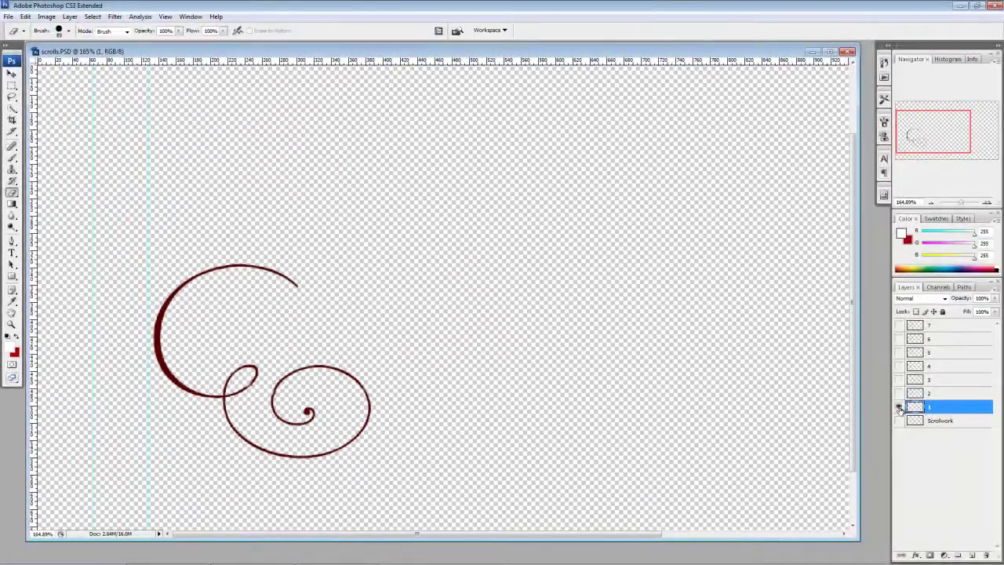
Hide layer 1, show layer 2 and erase its lower-left arc and thick right arc
click(899, 407)
click(899, 392)
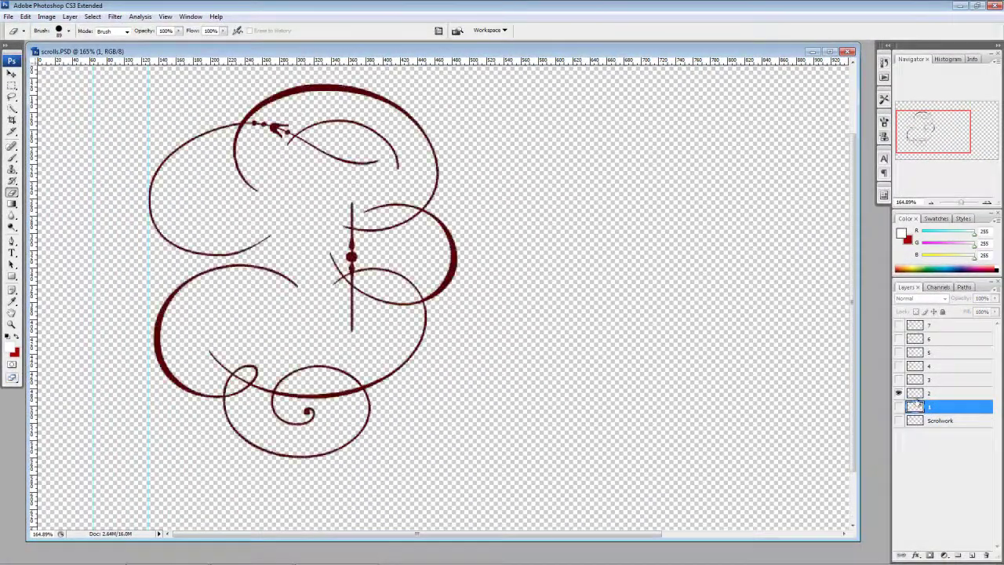
click(935, 398)
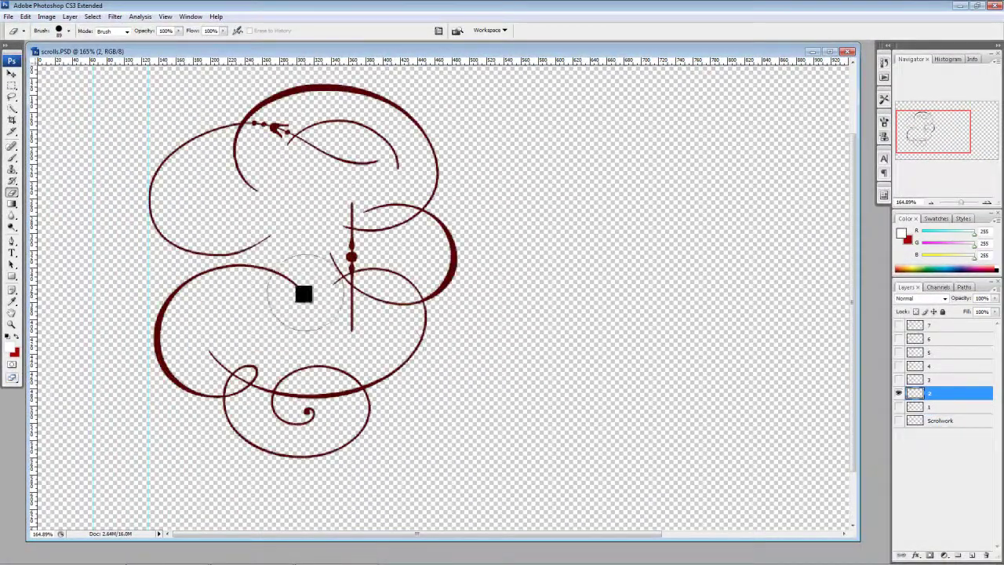
mouse_move(284, 297)
mouse_down()
mouse_move(171, 312)
mouse_move(157, 331)
mouse_move(178, 394)
mouse_move(255, 435)
mouse_move(334, 442)
mouse_move(370, 432)
mouse_move(322, 365)
mouse_move(286, 345)
mouse_move(346, 349)
mouse_move(361, 311)
mouse_move(385, 314)
mouse_move(251, 349)
mouse_up()
mouse_move(482, 242)
mouse_down()
mouse_move(476, 279)
mouse_move(464, 283)
mouse_move(494, 251)
mouse_move(436, 211)
mouse_move(365, 214)
mouse_move(324, 231)
mouse_move(460, 160)
mouse_move(343, 157)
mouse_move(449, 119)
mouse_move(415, 112)
mouse_move(178, 156)
mouse_move(177, 216)
mouse_move(276, 219)
mouse_up()
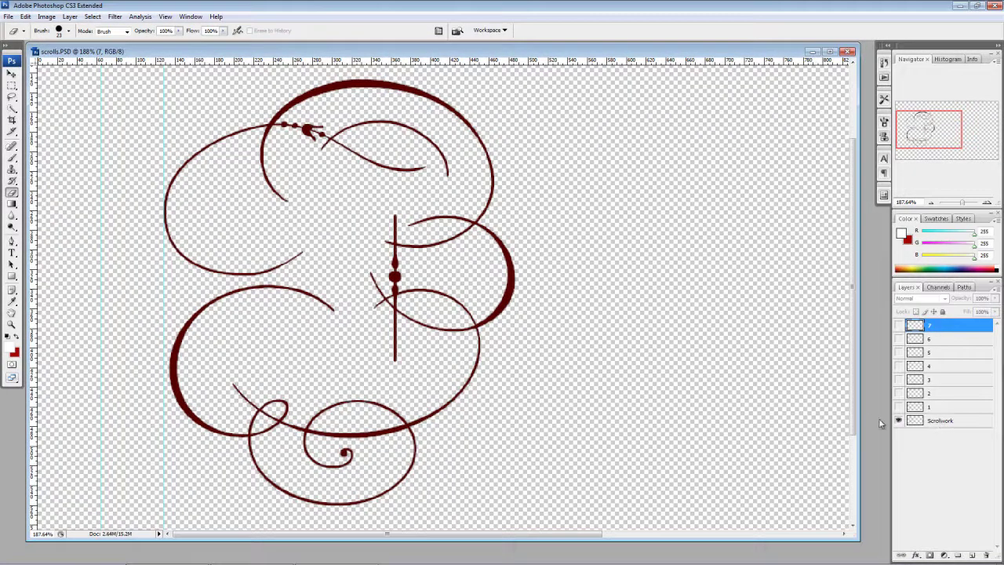
In Photoshop, hide the original Scrollwork layer and make layers 1 through 7 visible
click(898, 421)
click(899, 407)
click(898, 394)
click(899, 380)
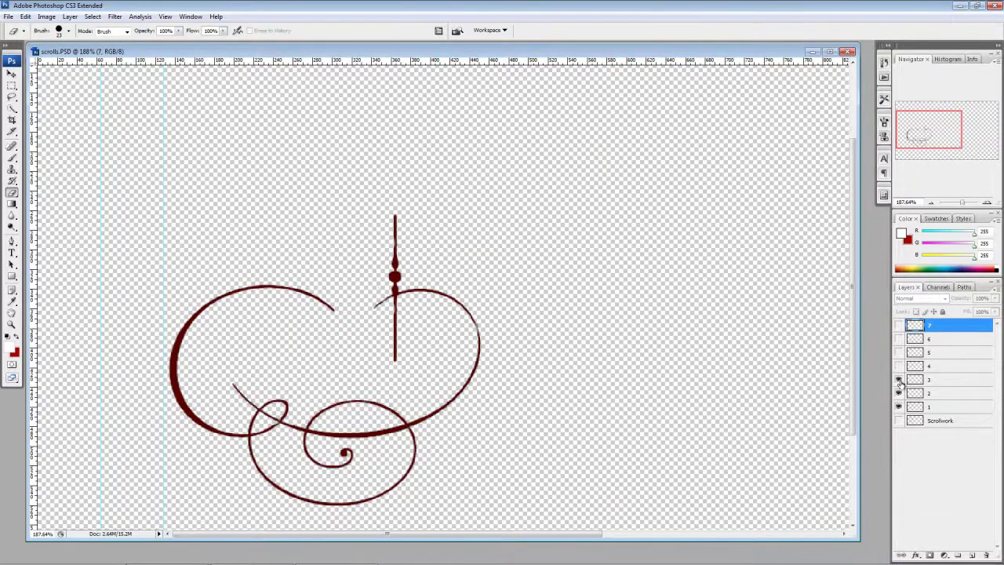
click(898, 367)
click(899, 353)
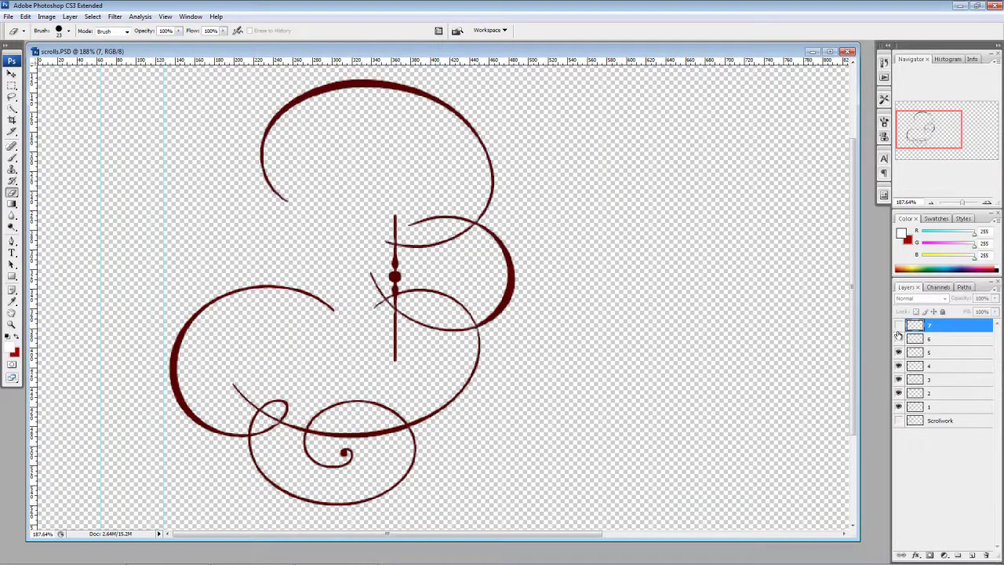
click(899, 341)
click(899, 326)
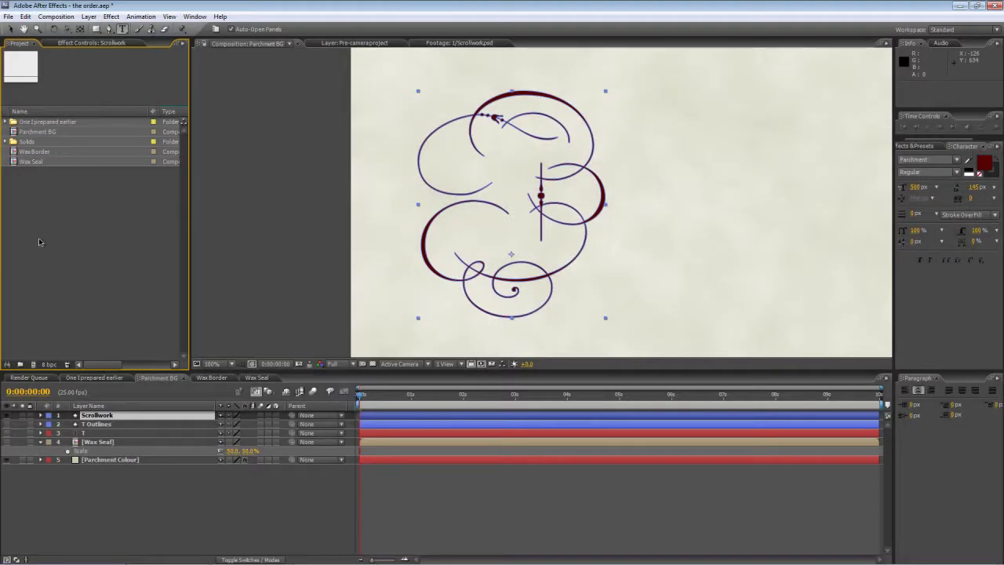
Import scrolls.PSD into the After Effects project with Import Kind set to Composition
double_click(40, 238)
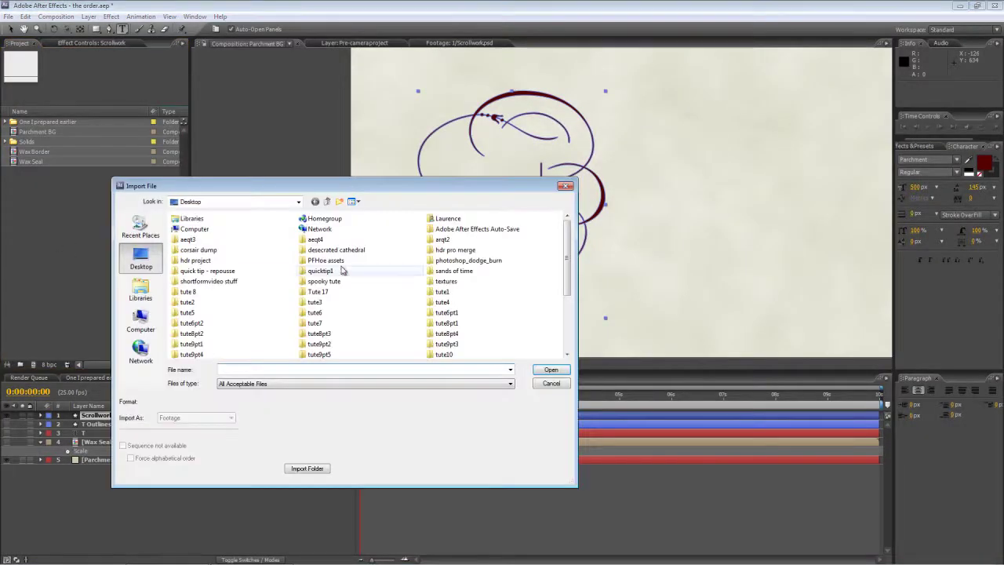
drag(567, 263, 567, 321)
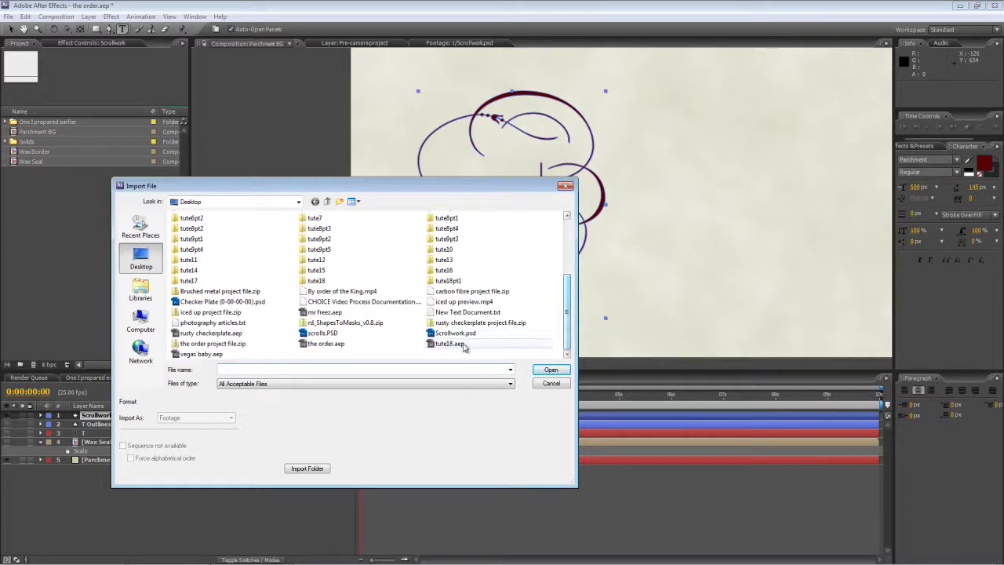
click(317, 334)
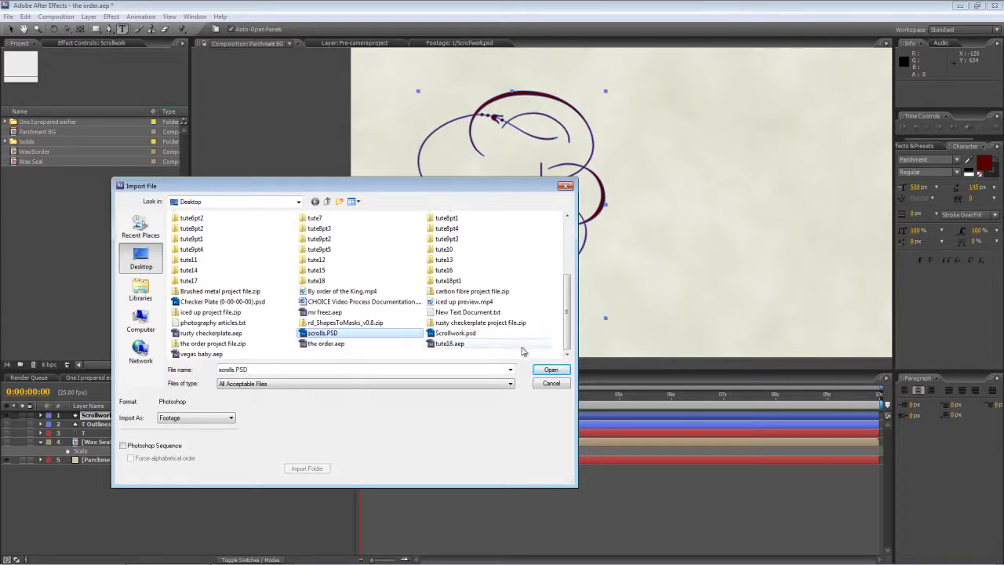
click(544, 369)
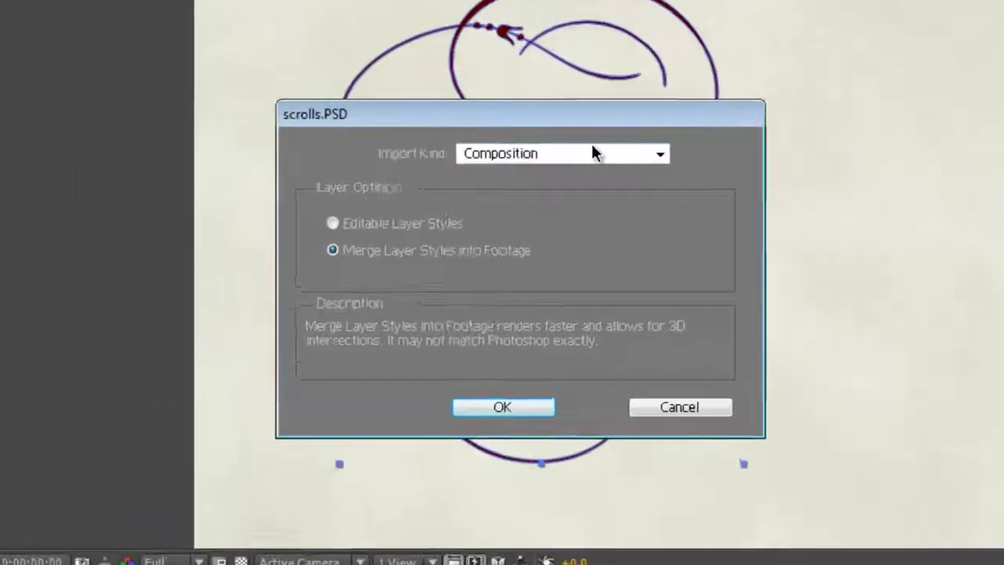
click(536, 173)
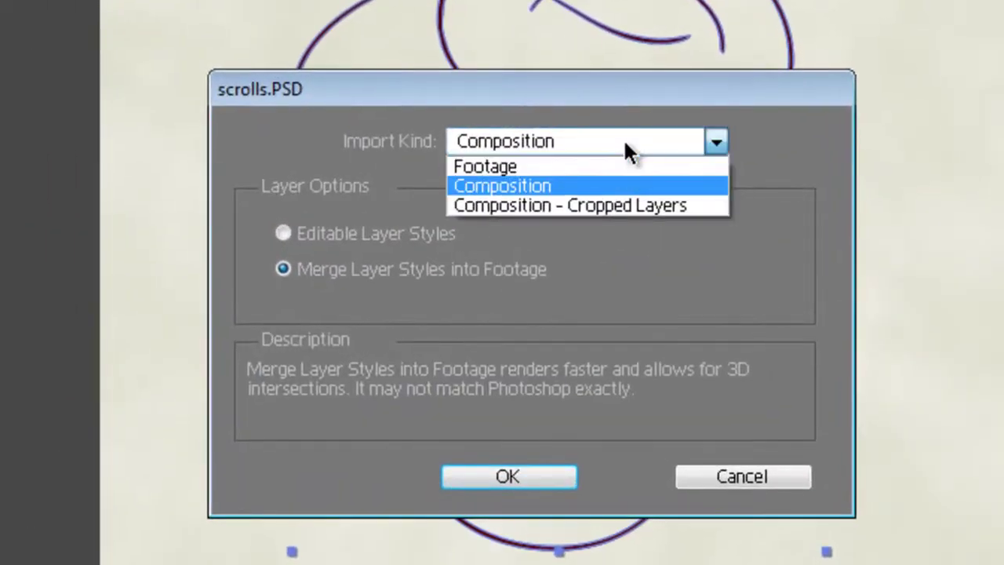
click(638, 186)
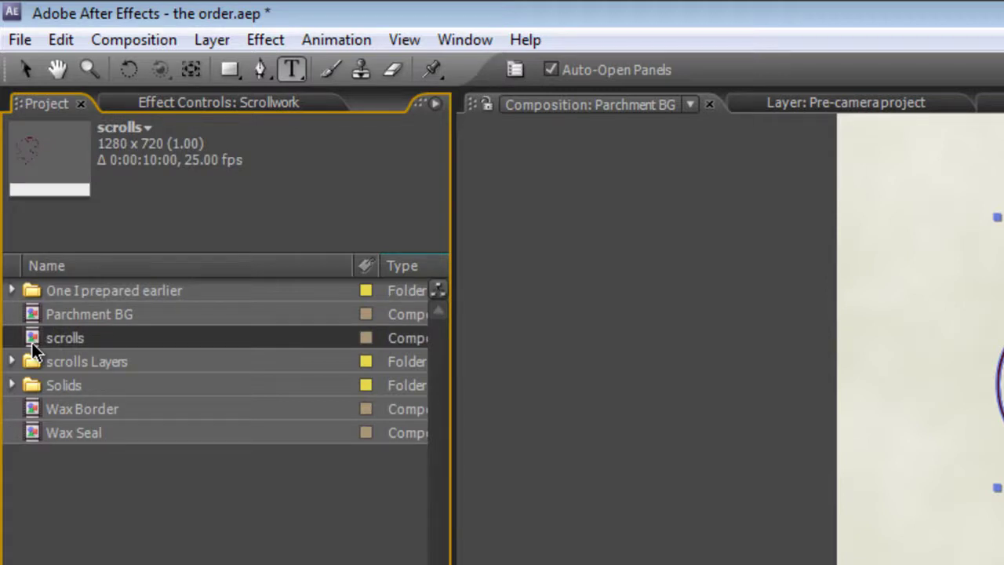
Open the scrolls composition and select its Scrollwork layer in the timeline
double_click(32, 342)
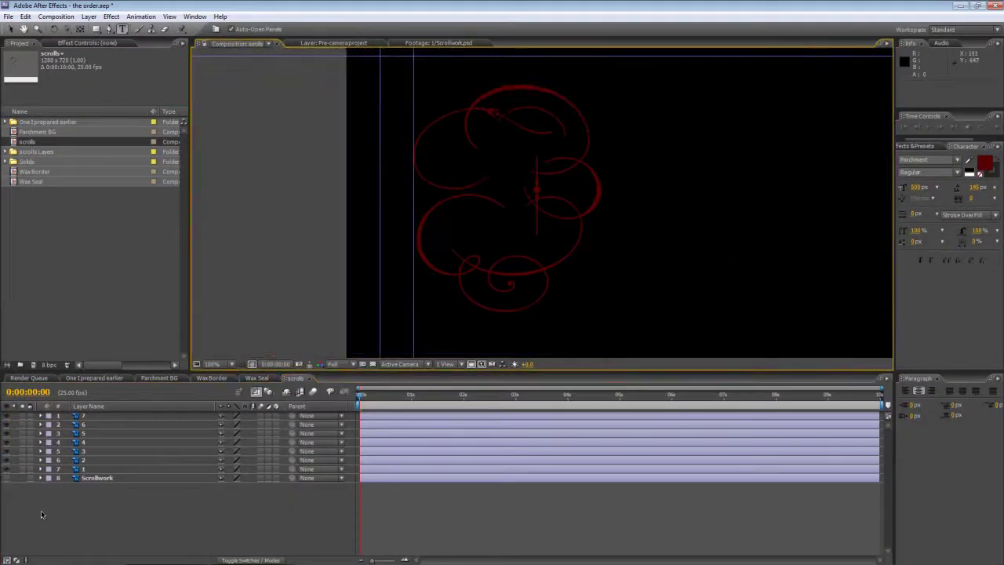
click(113, 479)
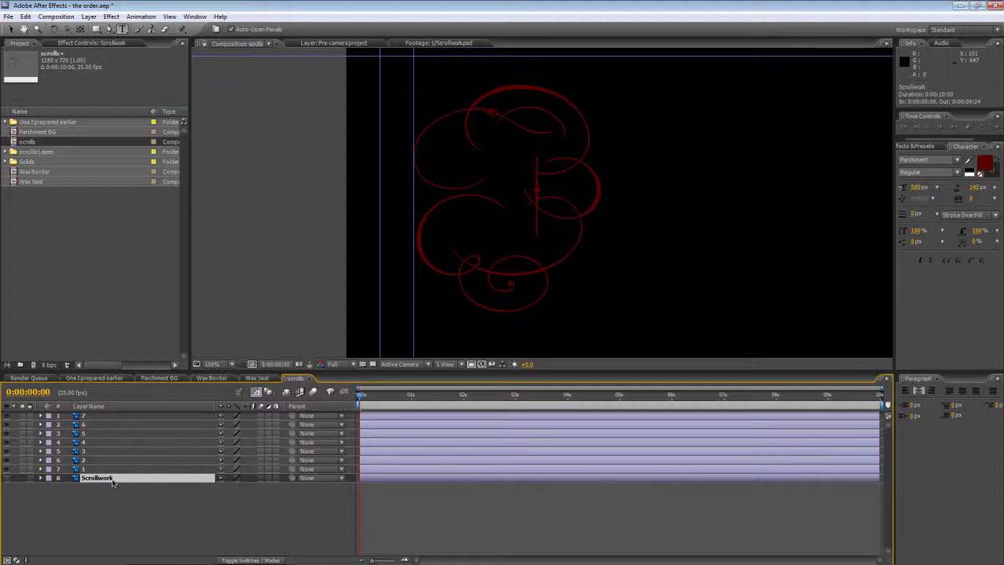
Delete the Scrollwork layer from the scrolls comp, leaving layers 1–7
click(101, 415)
click(104, 426)
click(103, 434)
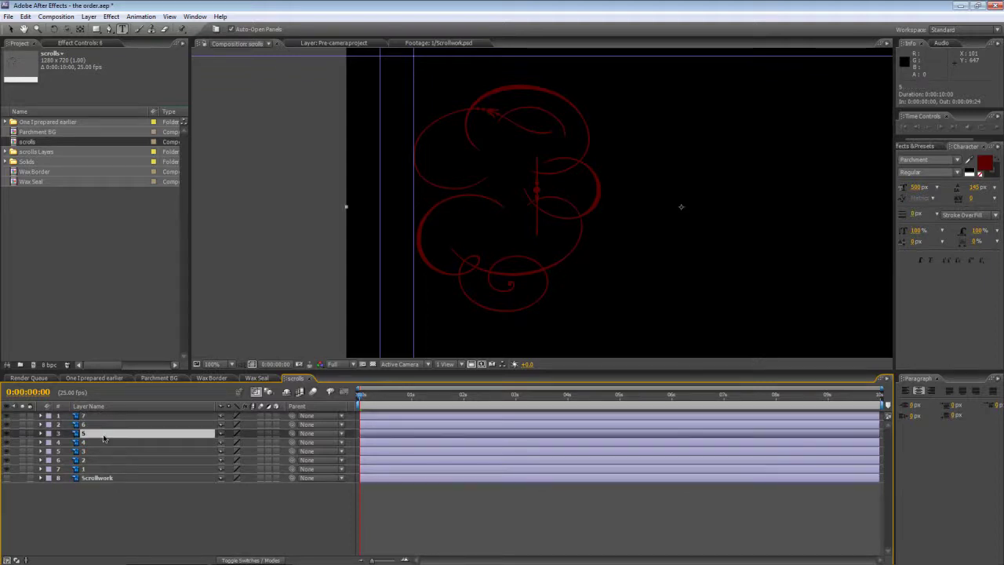
click(6, 416)
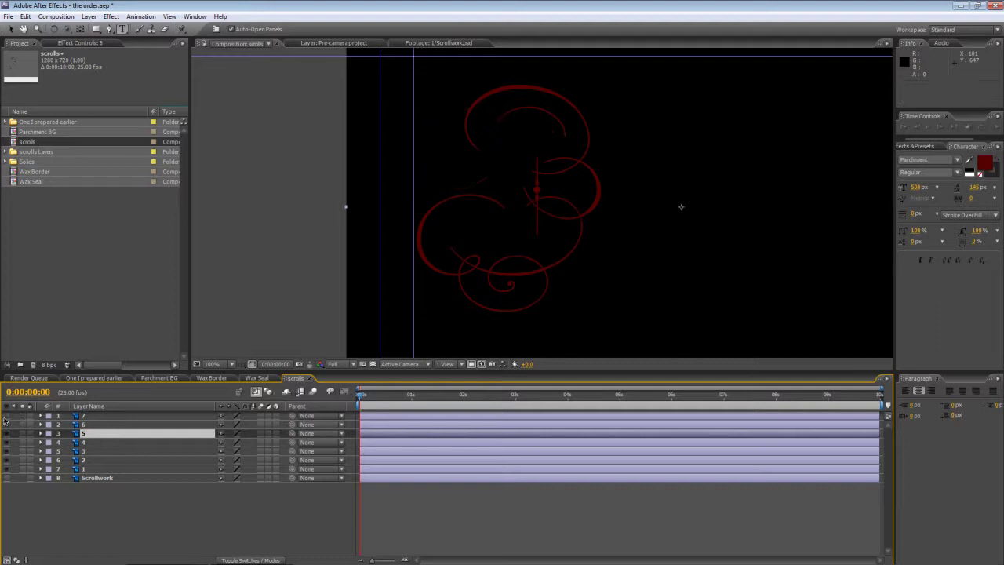
click(102, 480)
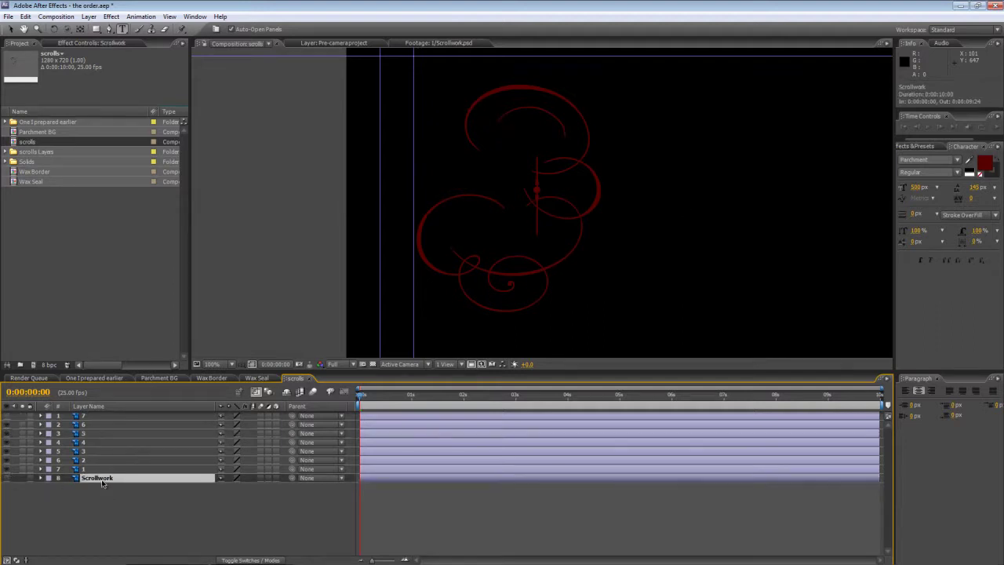
key(Delete)
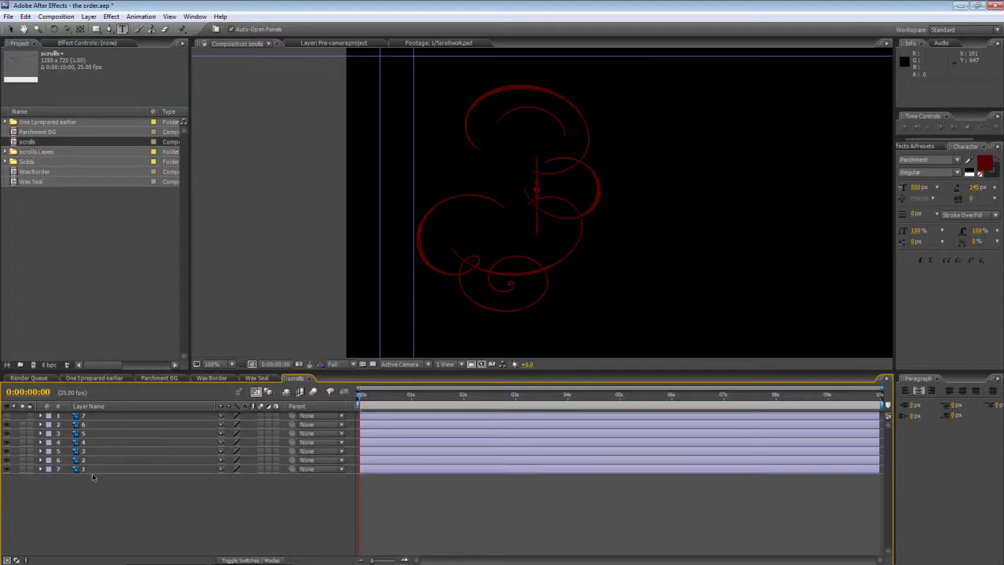
Toggle the seven pieces' visibility to check them, then start searching Effects & Presets
click(87, 470)
mouse_move(6, 429)
mouse_down()
mouse_move(5, 468)
mouse_move(6, 418)
mouse_up()
click(6, 479)
click(6, 468)
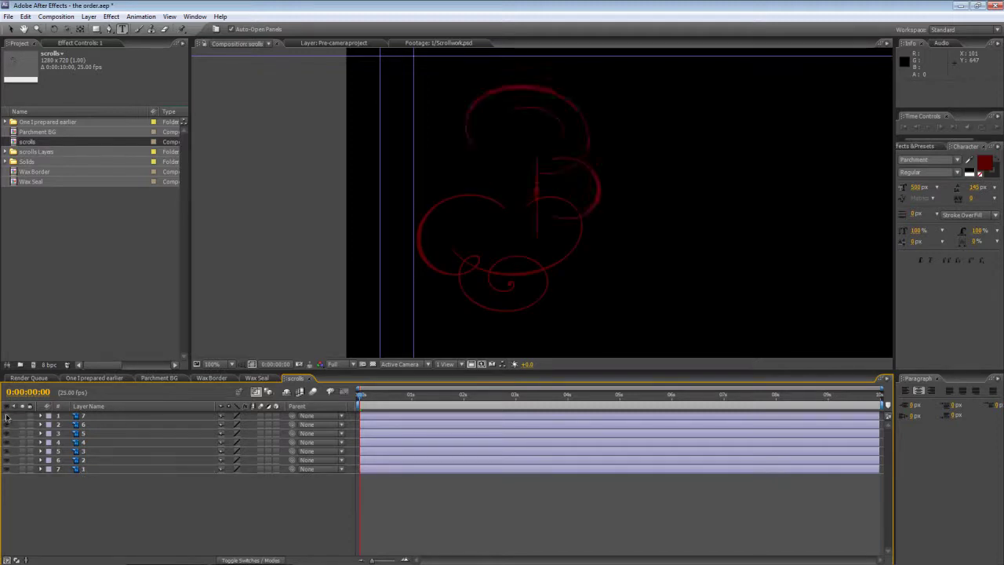
click(68, 498)
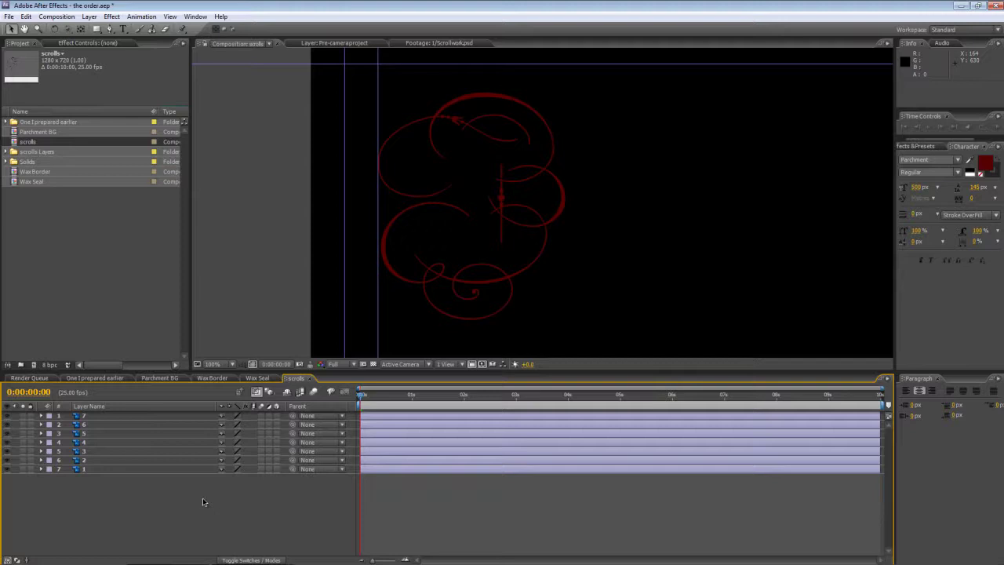
click(138, 416)
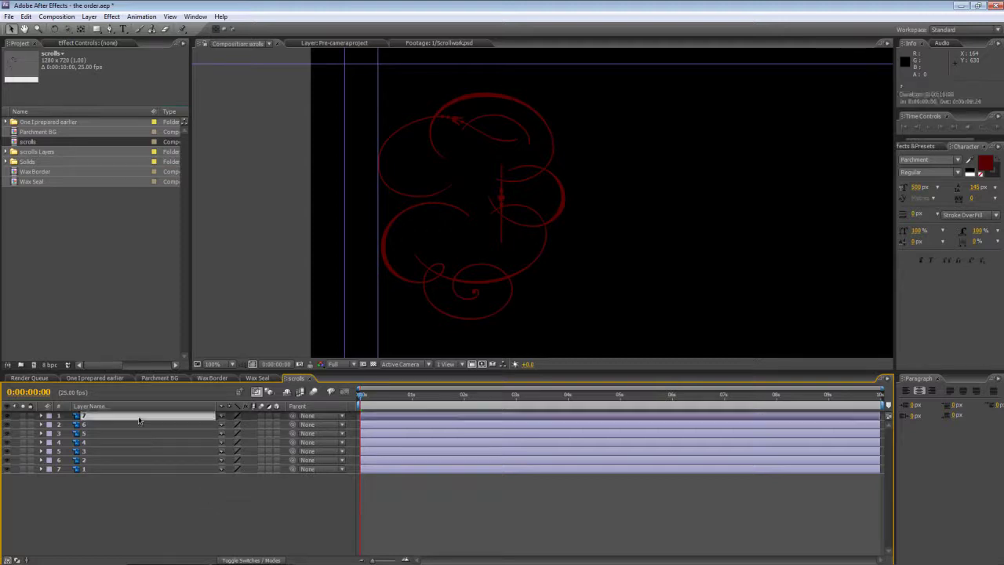
click(141, 424)
click(154, 472)
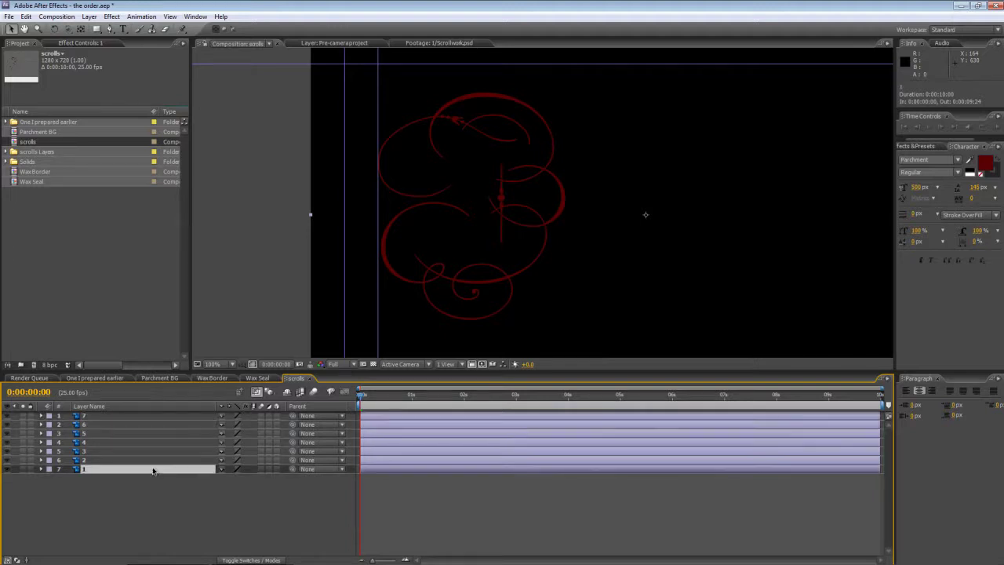
click(170, 519)
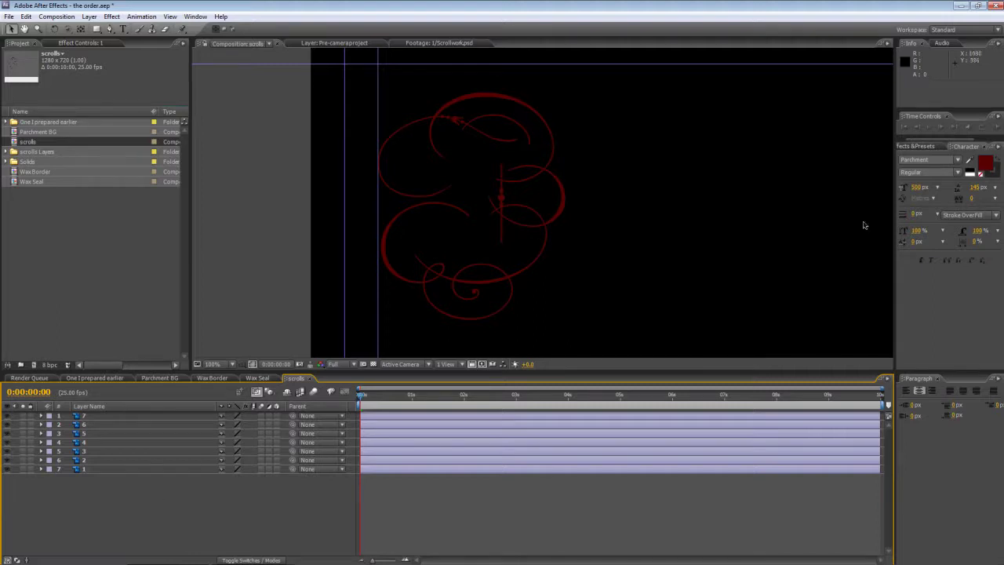
click(911, 147)
click(928, 156)
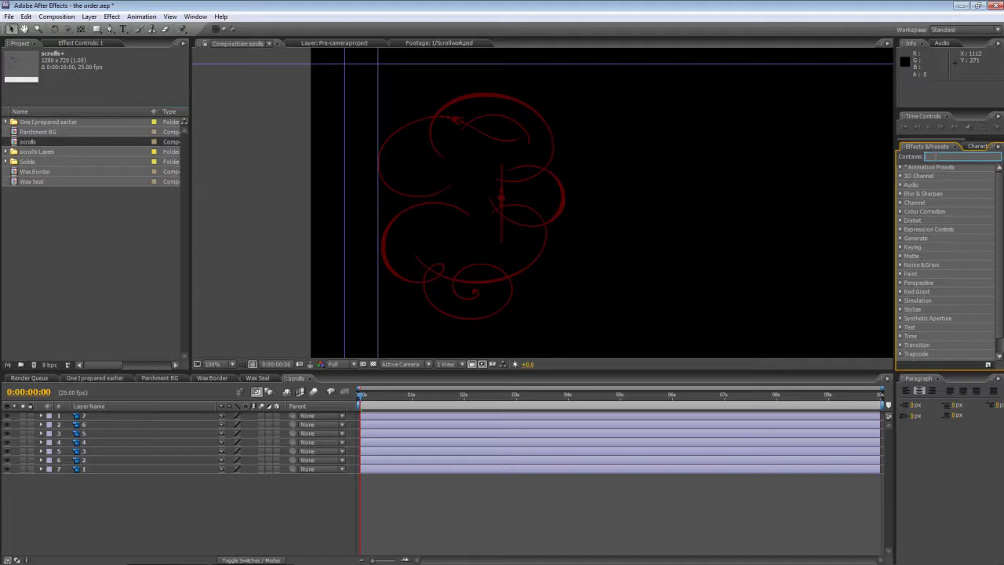
Apply the Write-on effect to layer 1 and view that layer alone at 200% zoom
text(write)
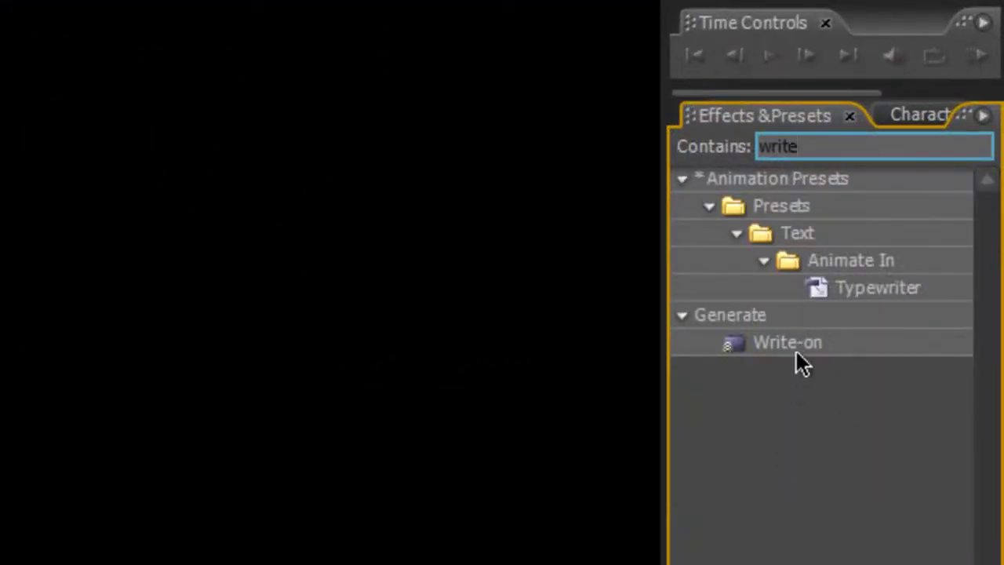
click(798, 342)
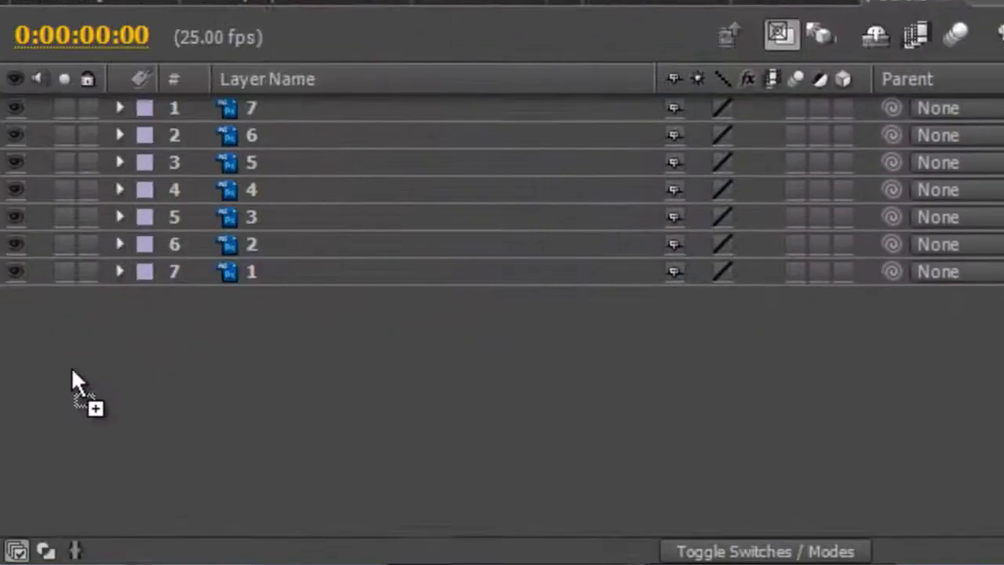
drag(73, 371, 369, 270)
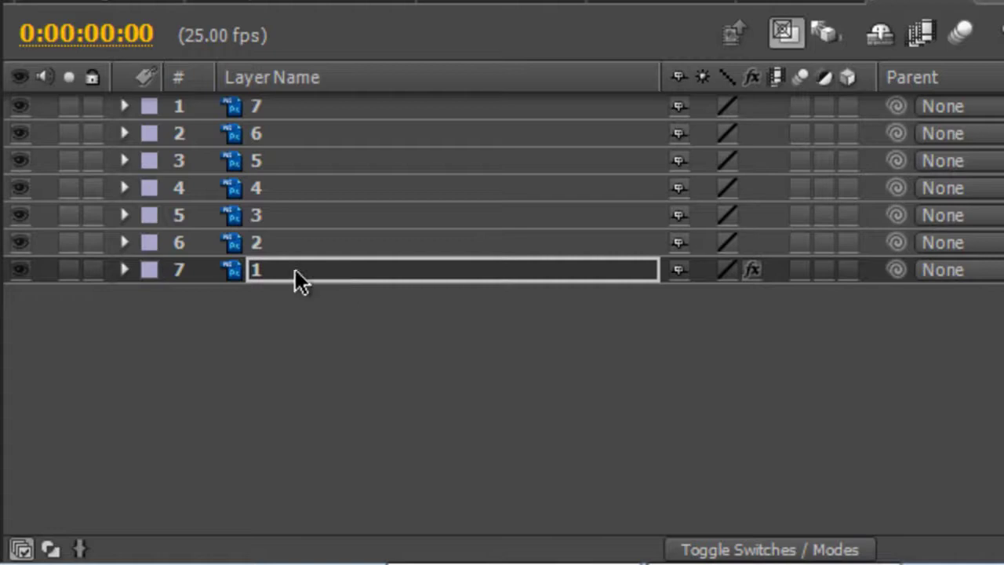
click(69, 270)
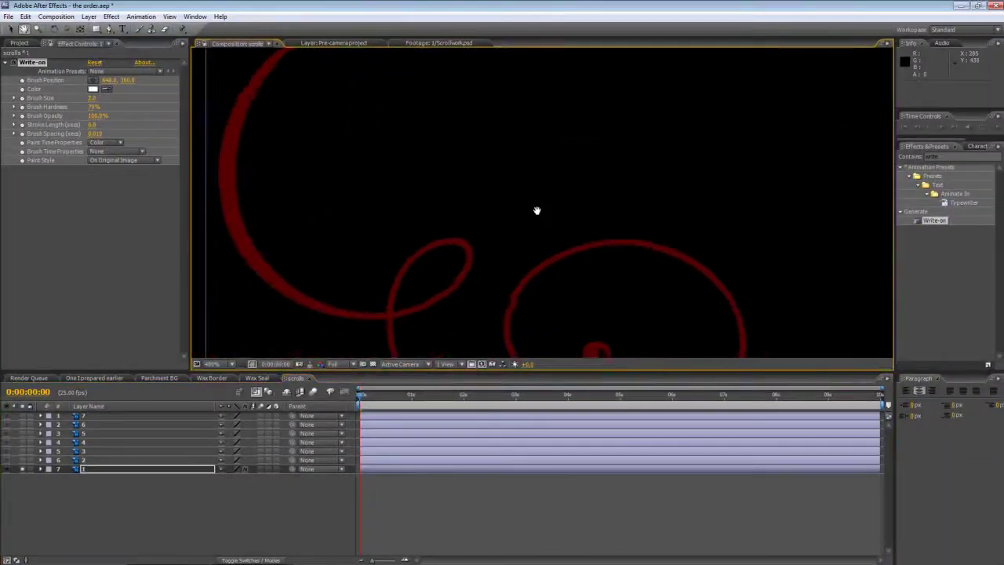
drag(536, 210, 565, 186)
key(comma)
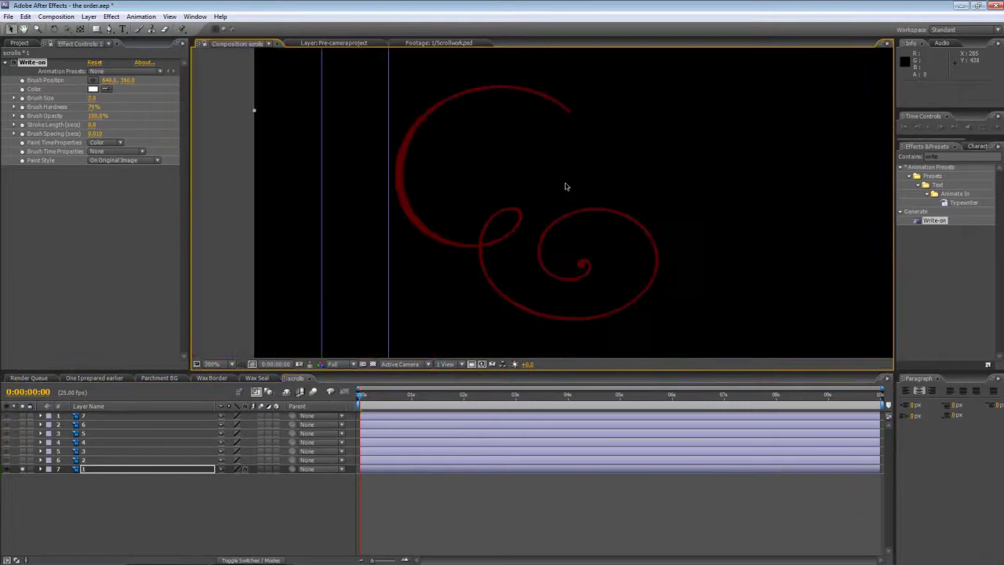
At time 0, start Brush Position keyframes, picking the scroll stroke's tip in the composition
click(95, 289)
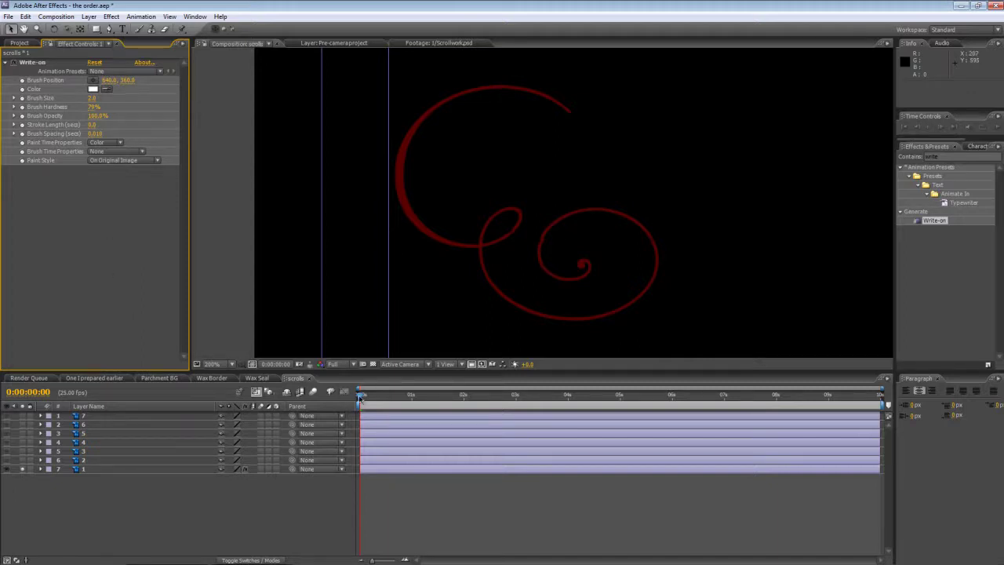
click(355, 395)
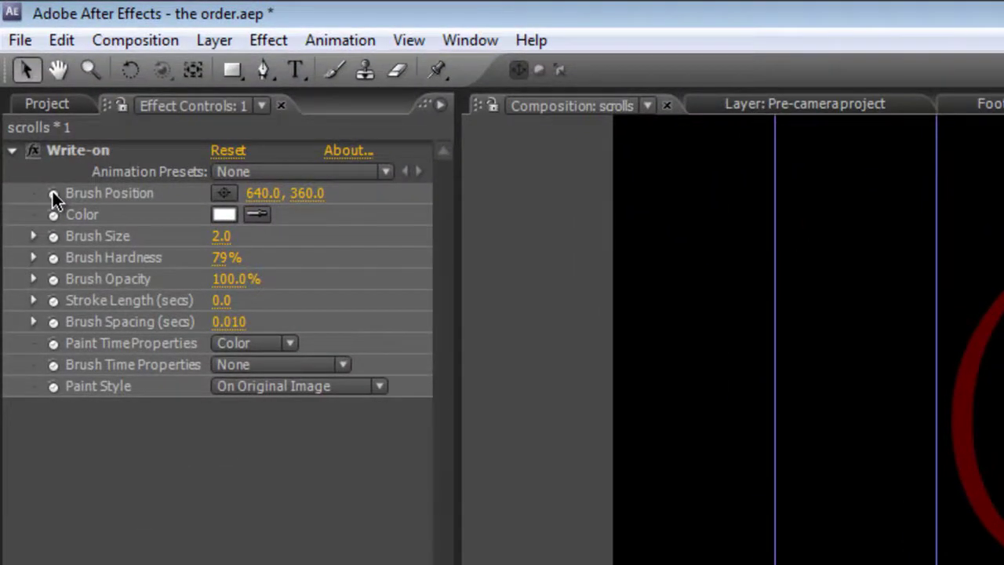
click(52, 193)
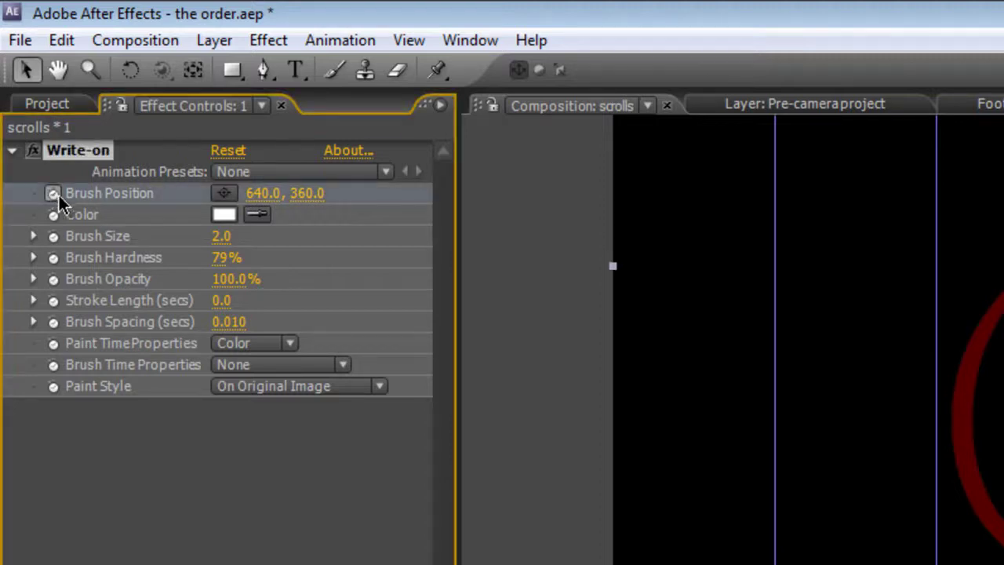
click(225, 193)
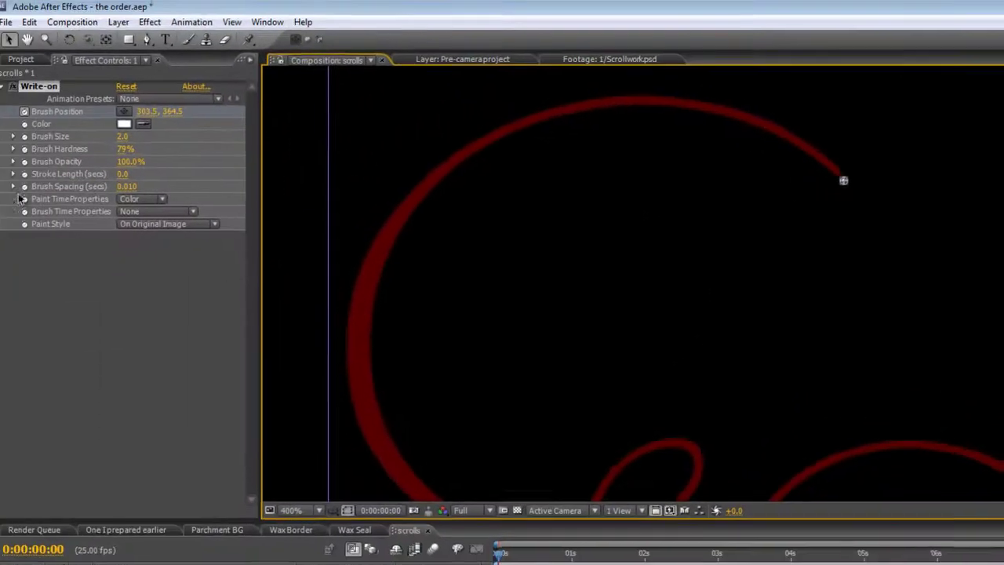
Raise the Write-on brush size to 8.0, keeping hardness at 79%
drag(122, 137, 162, 137)
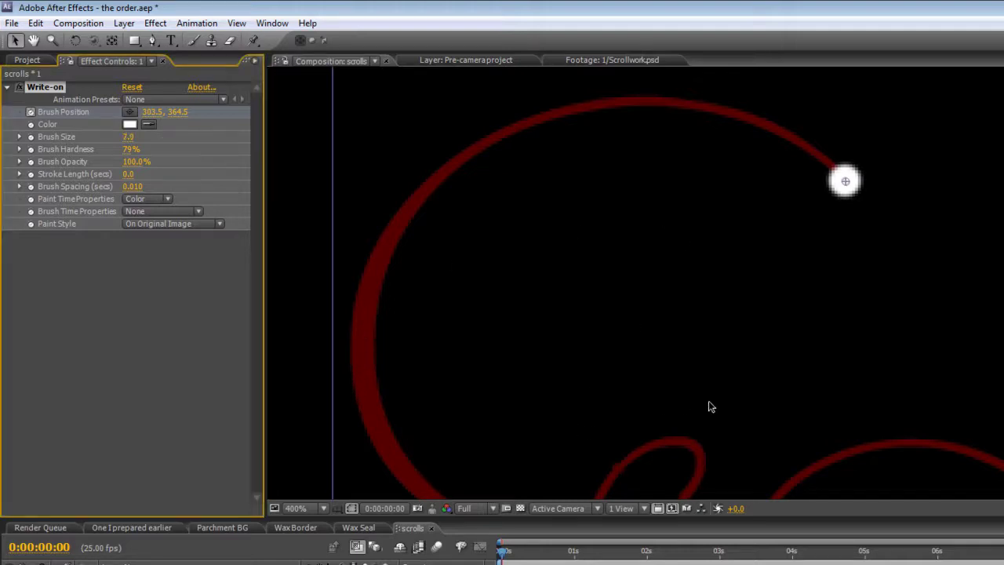
key(h)
drag(713, 405, 753, 381)
key(v)
click(127, 136)
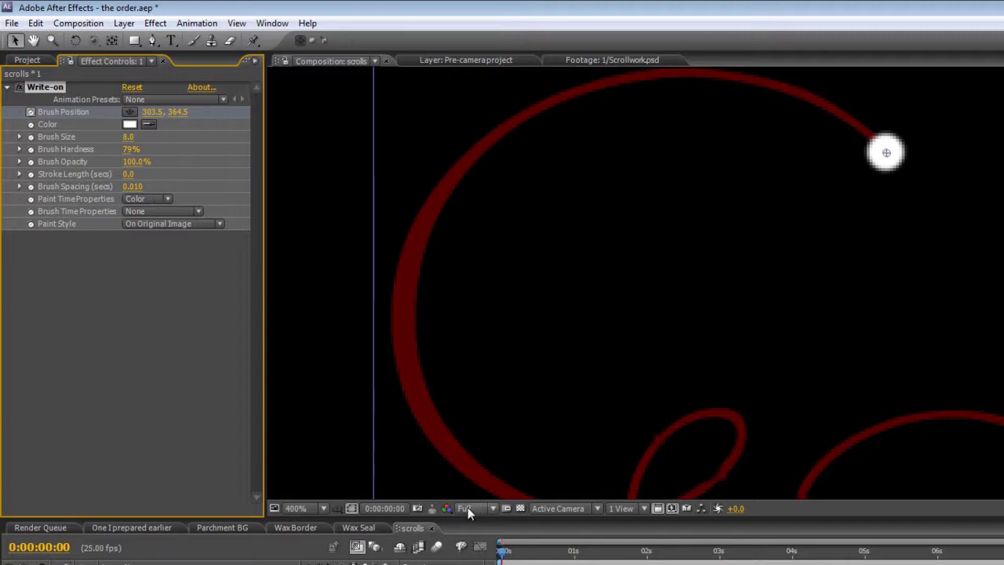
Trace the brush along the scroll curve into its inner spiral, stepping frames until 4:12
click(407, 534)
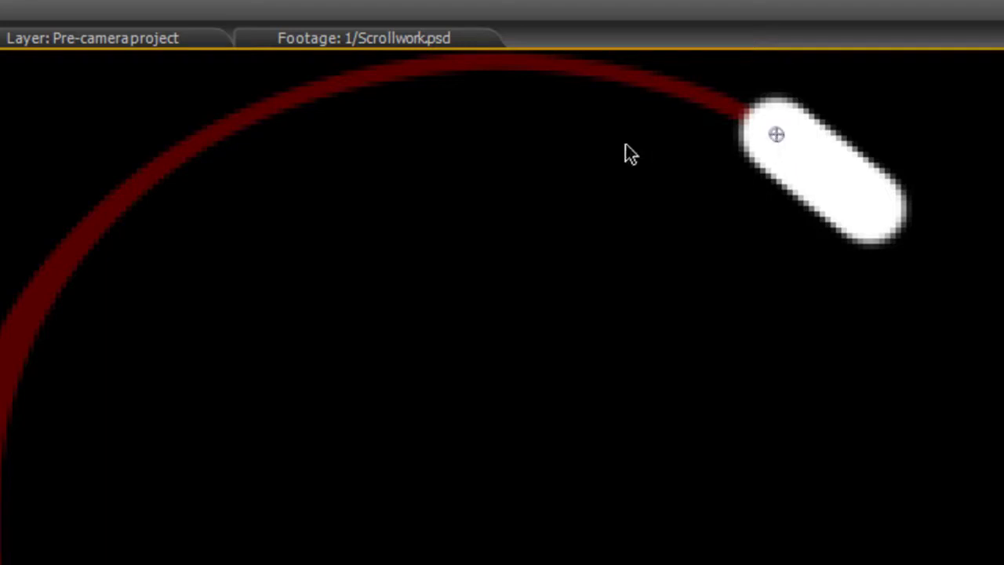
drag(580, 135, 615, 224)
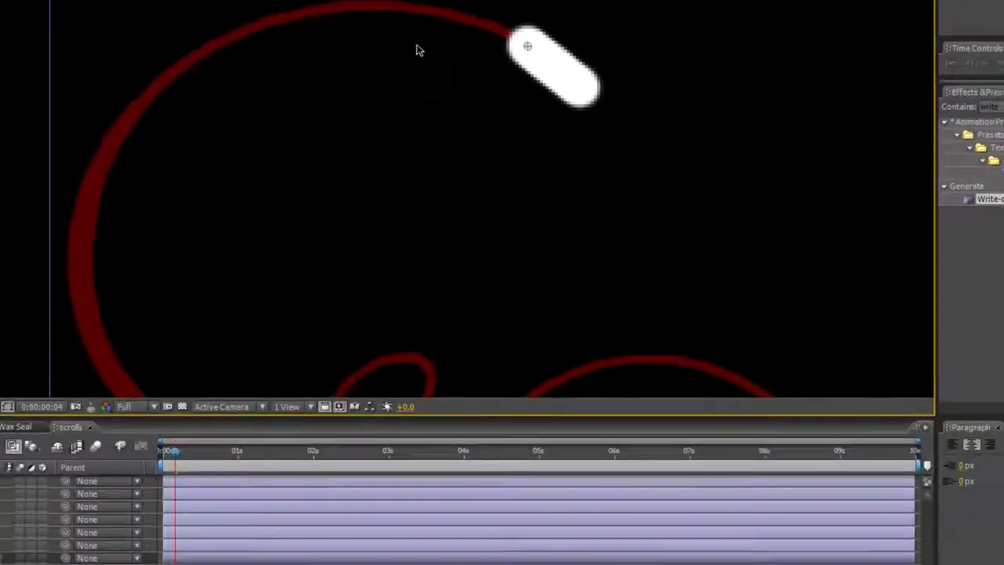
key(Page_Down)
key(Page_Down)
key(Page_Down)
key(Page_Down)
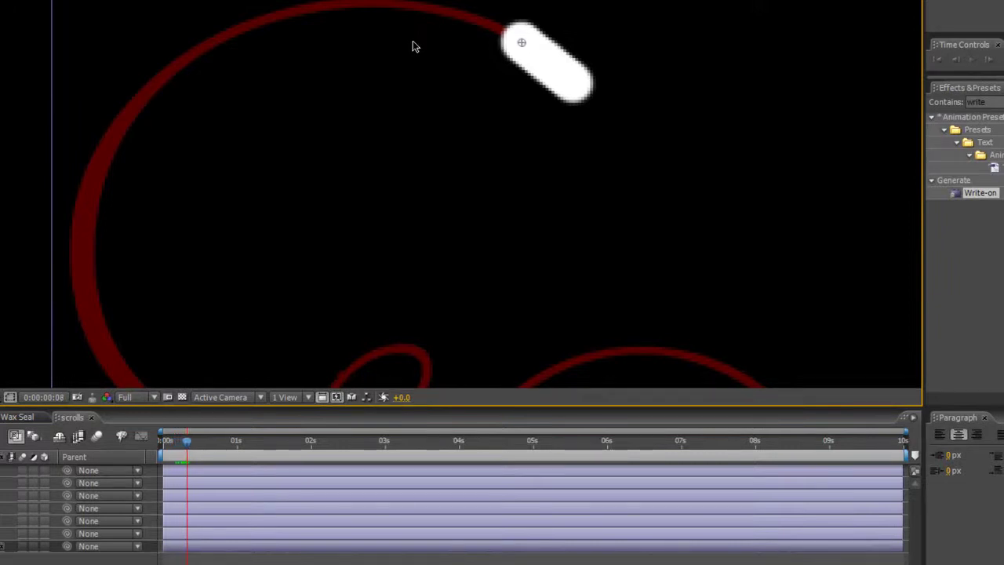
mouse_move(523, 43)
mouse_down()
mouse_move(475, 21)
mouse_move(338, 8)
mouse_move(186, 43)
mouse_up()
key(Page_Down)
key(Page_Down)
key(Page_Down)
key(Page_Down)
key(Page_Down)
key(Page_Down)
key(Page_Down)
key(Page_Down)
key(Page_Down)
key(Page_Down)
key(Page_Down)
key(Page_Down)
key(Page_Down)
key(Page_Down)
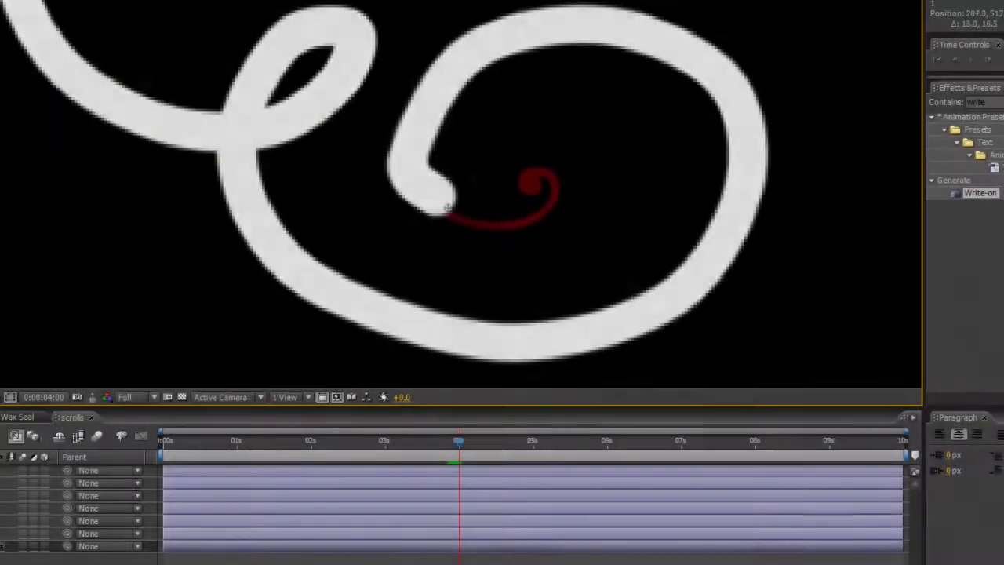
mouse_move(449, 206)
mouse_down()
mouse_move(517, 231)
mouse_move(541, 223)
mouse_move(559, 196)
mouse_move(531, 177)
mouse_up()
key(Page_Down)
key(Page_Down)
key(Page_Down)
key(Page_Down)
key(Page_Down)
key(Page_Down)
key(Page_Down)
key(Page_Down)
key(Page_Down)
key(Page_Down)
key(Page_Down)
key(Page_Down)
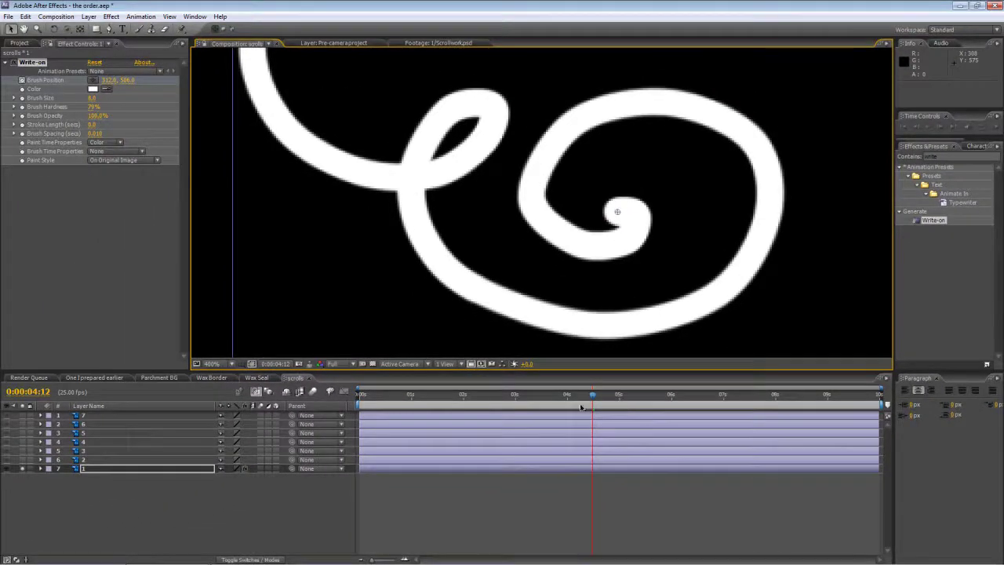
Set layer 1's Write-on Paint Style to Reveal Original Image at frame 0, then scrub to check
click(172, 467)
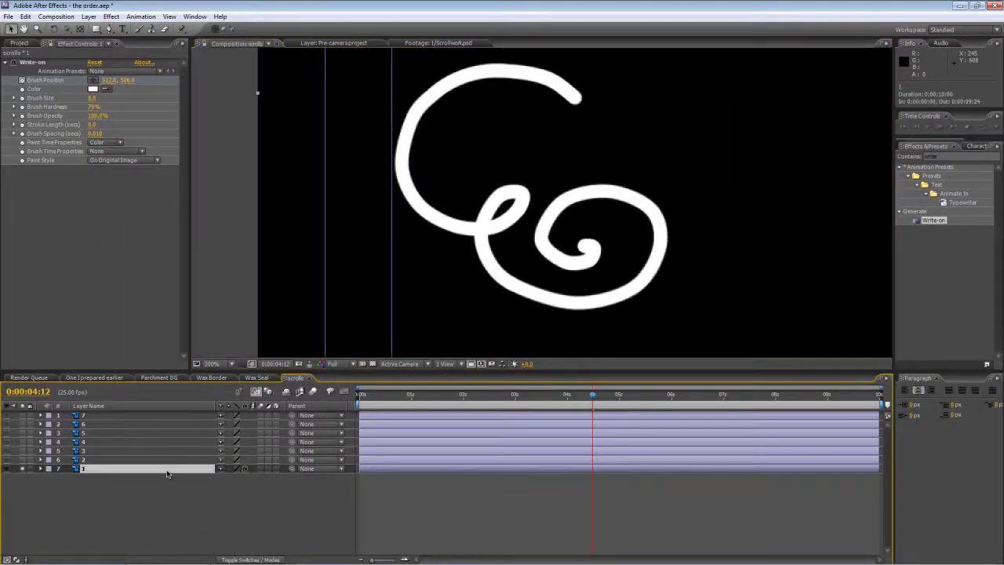
key(u)
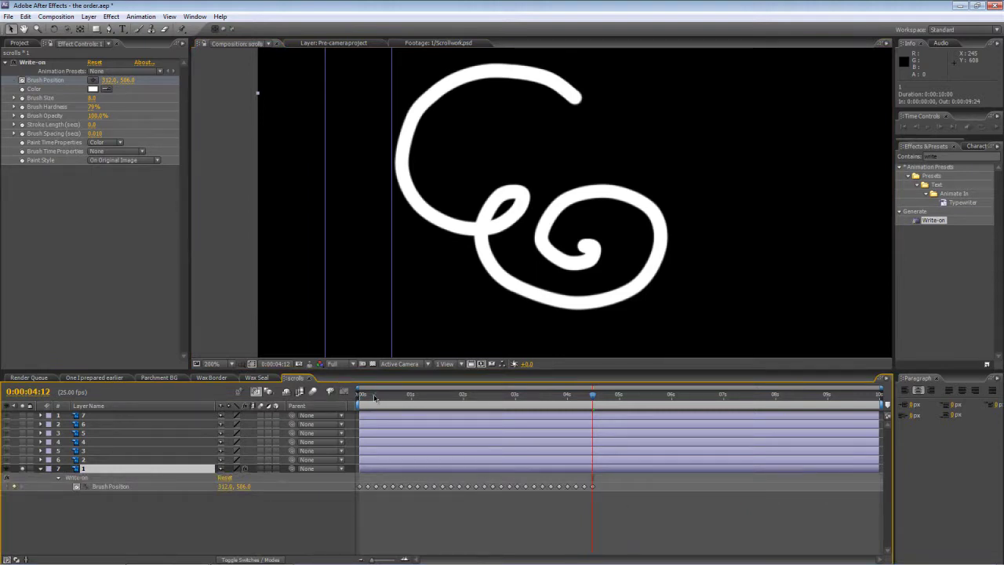
mouse_move(374, 396)
mouse_down()
mouse_move(360, 395)
mouse_move(596, 396)
mouse_move(360, 396)
mouse_move(592, 399)
mouse_move(575, 399)
mouse_up()
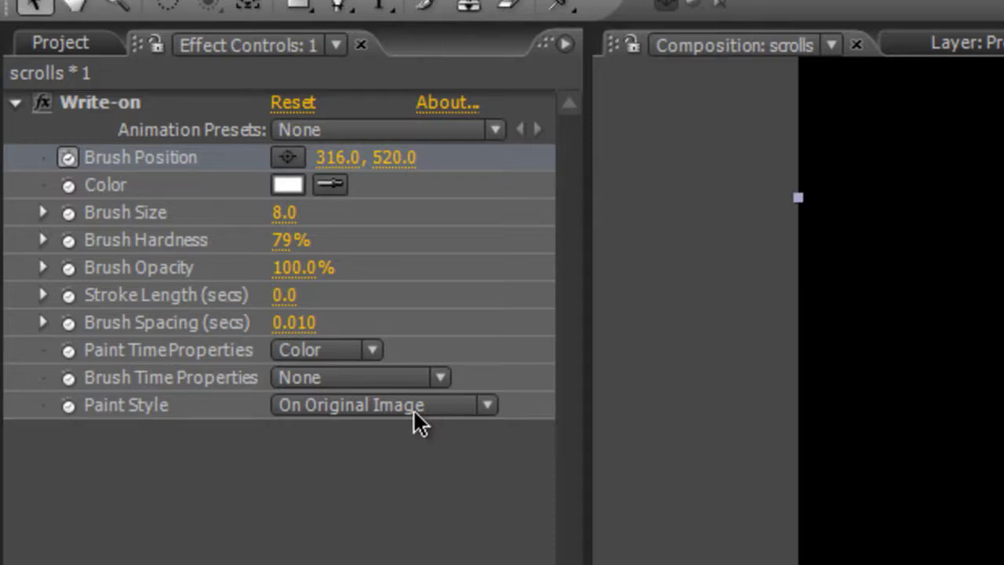
click(414, 406)
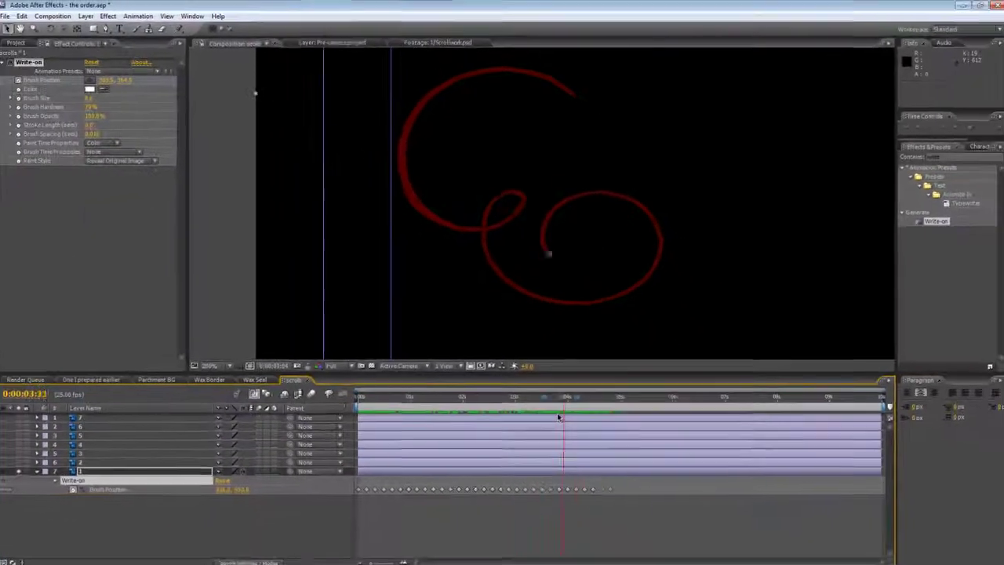
mouse_move(560, 394)
mouse_down()
mouse_move(359, 411)
mouse_move(593, 412)
mouse_up()
click(280, 531)
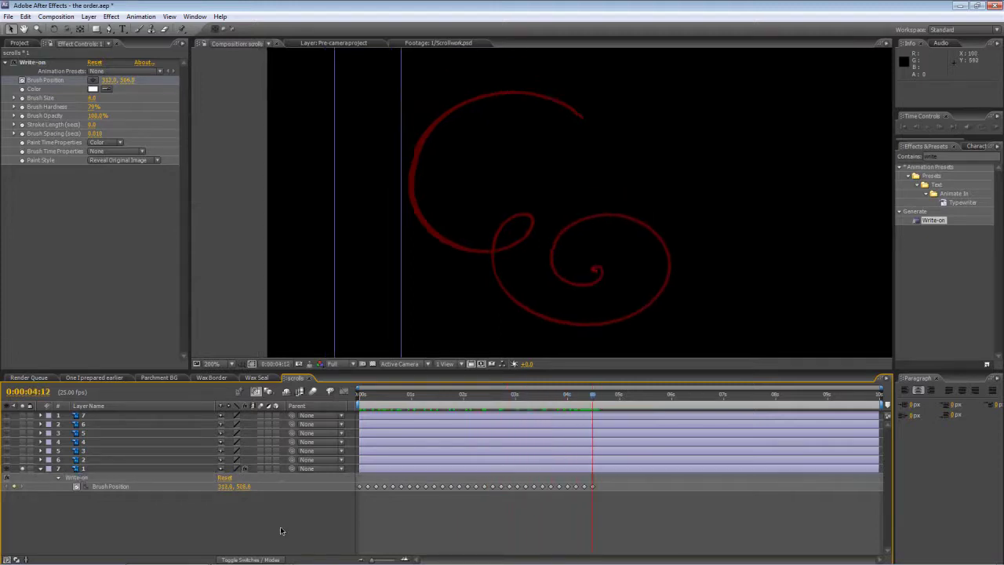
Collapse layer 1's properties, select layer 6 for its write-on, and rewind to 0
click(40, 469)
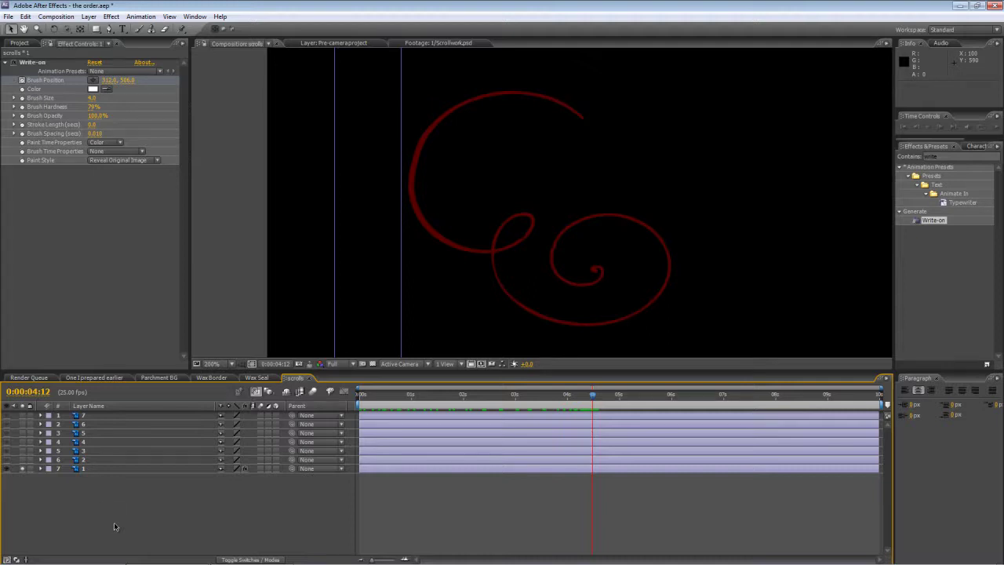
click(92, 460)
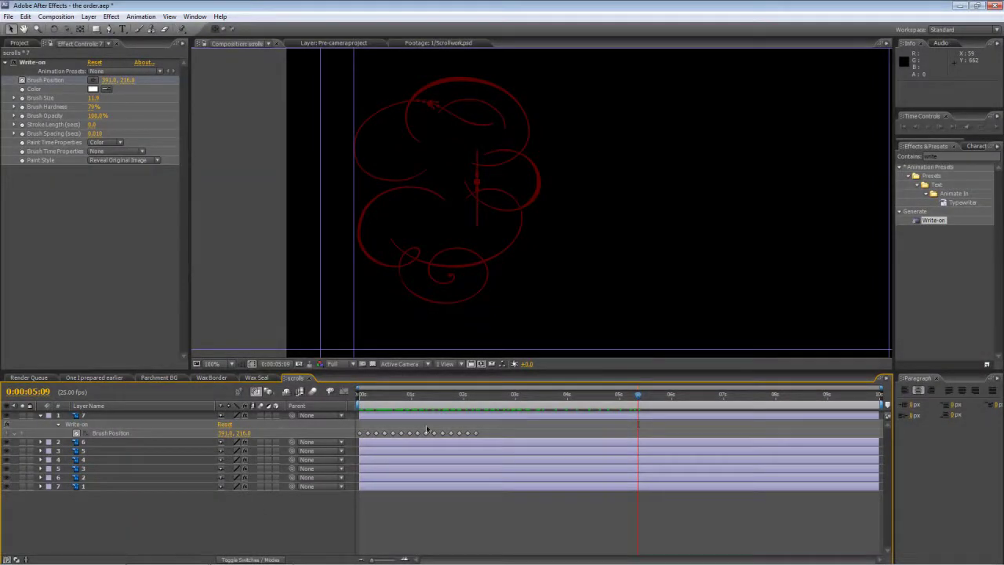
mouse_move(396, 394)
mouse_down()
mouse_move(341, 402)
mouse_move(652, 402)
mouse_move(368, 402)
mouse_move(303, 414)
mouse_up()
Maximize the timeline and show keyframes on all the scroll layers
click(151, 413)
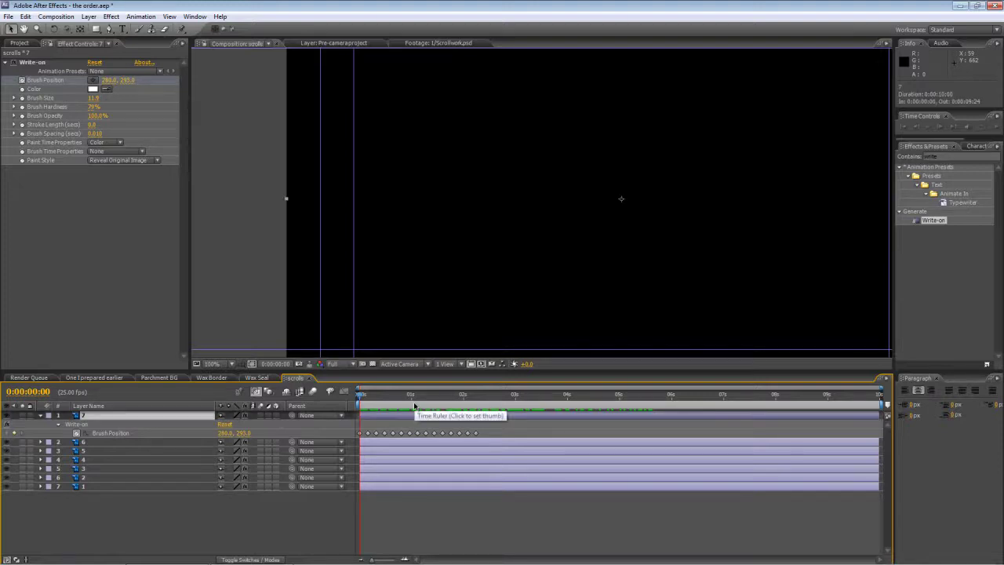
key(grave)
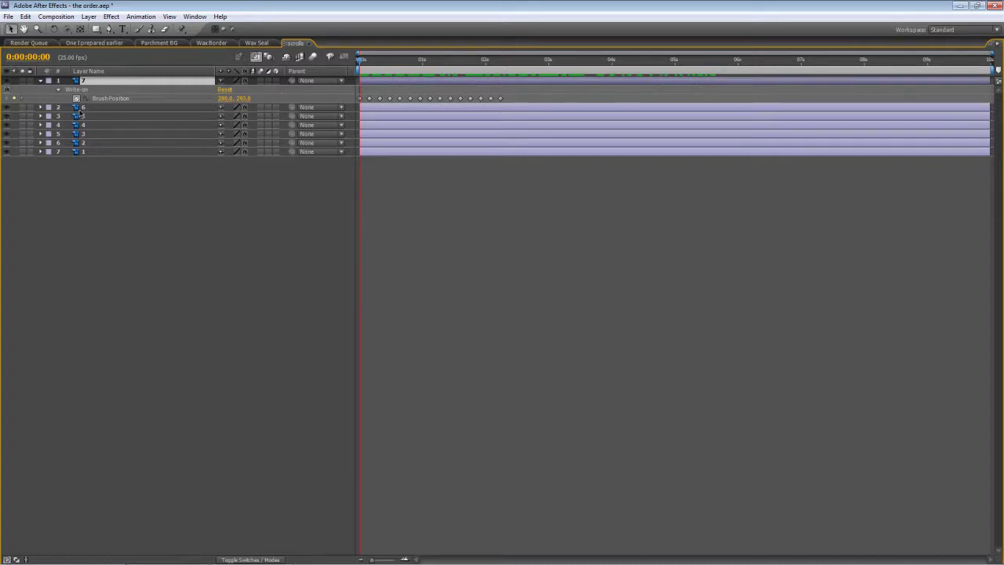
key(ctrl+a)
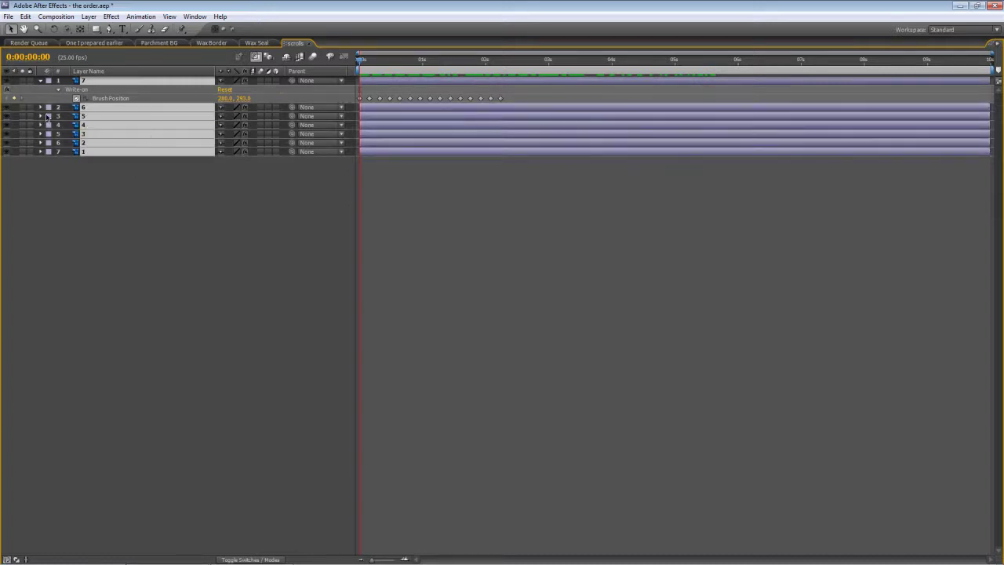
click(41, 81)
key(u)
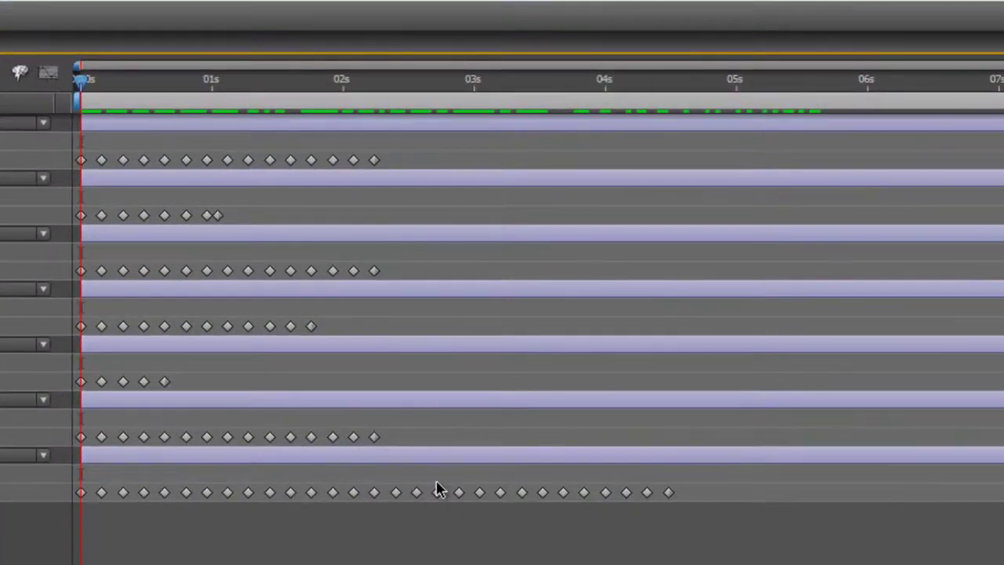
Offset the keyframes of layers 6, 5, 4, 3 and 1 so the strokes draw in sequence
drag(406, 454, 235, 439)
drag(198, 395, 138, 397)
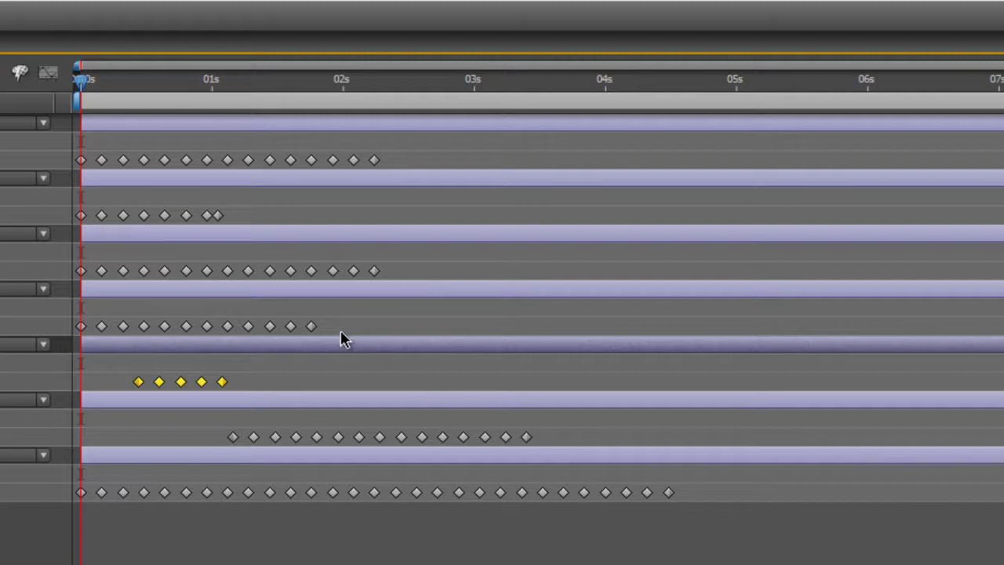
drag(341, 331, 354, 348)
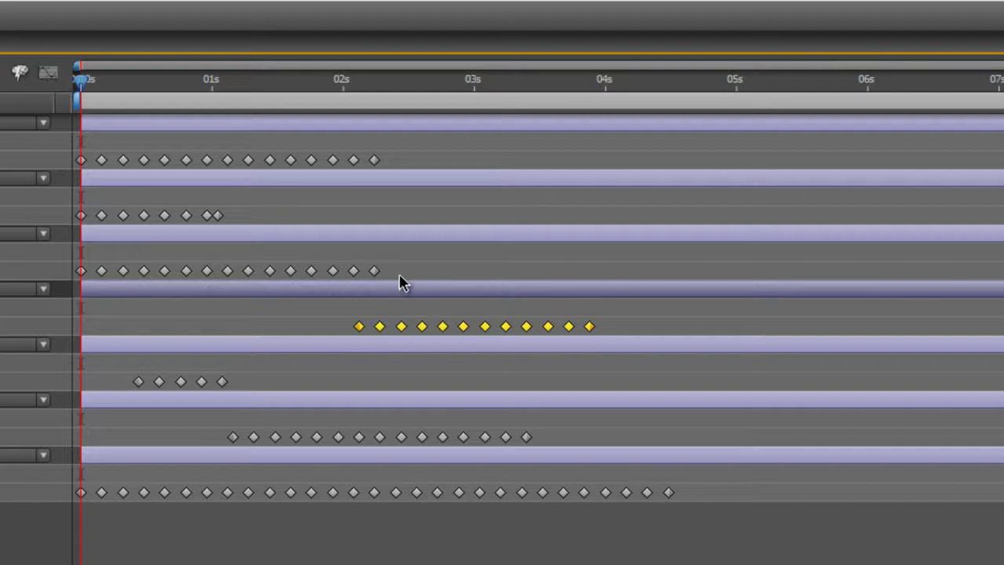
drag(396, 268, 145, 272)
drag(420, 154, 321, 165)
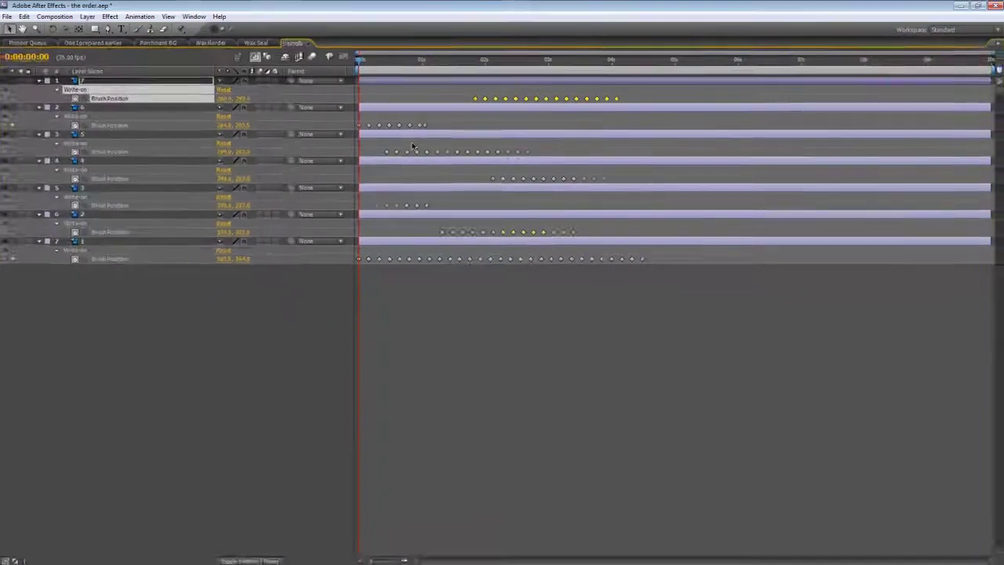
Restore the normal layout and RAM-preview the scrollwork animation through 7:04
key(grave)
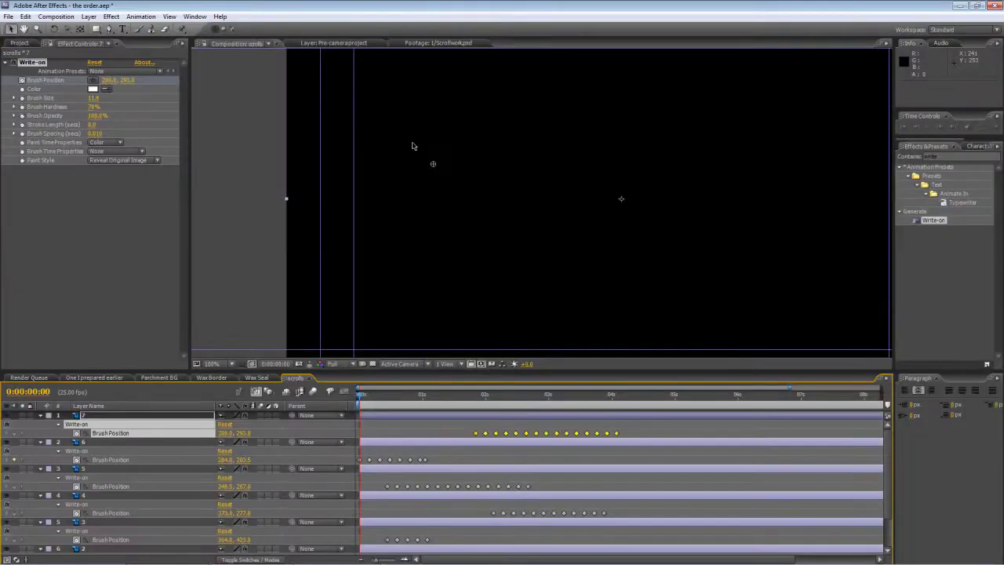
key(KP_0)
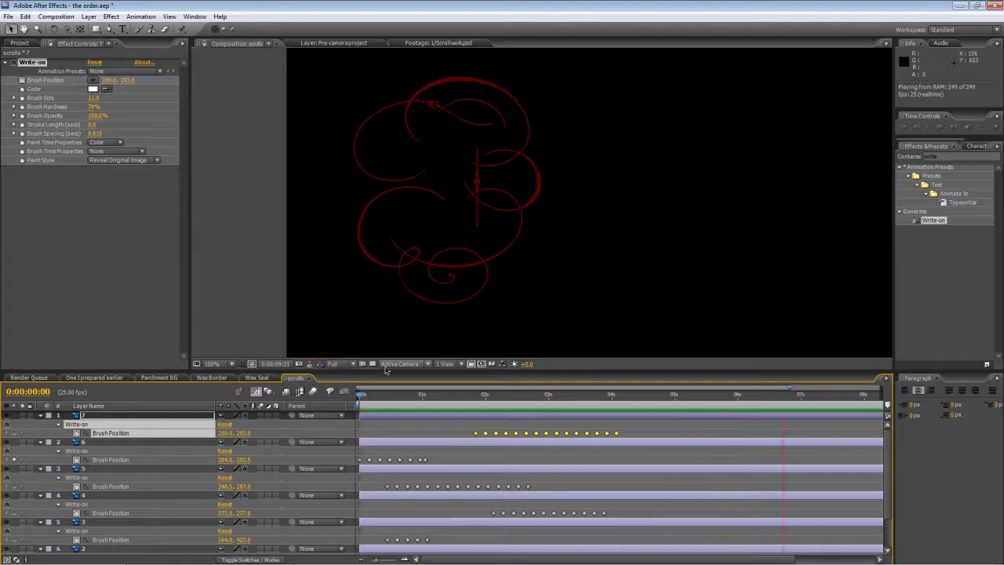
key(space)
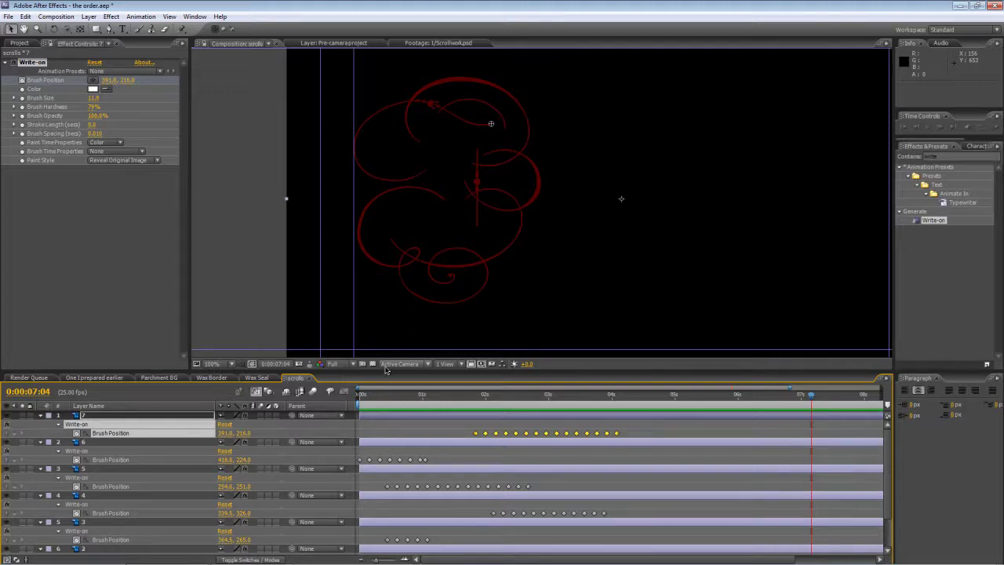
In Parchment BG, hide the Scrollwork layer, move it to the bottom, and show T Outlines
click(166, 378)
click(210, 503)
click(122, 415)
click(7, 416)
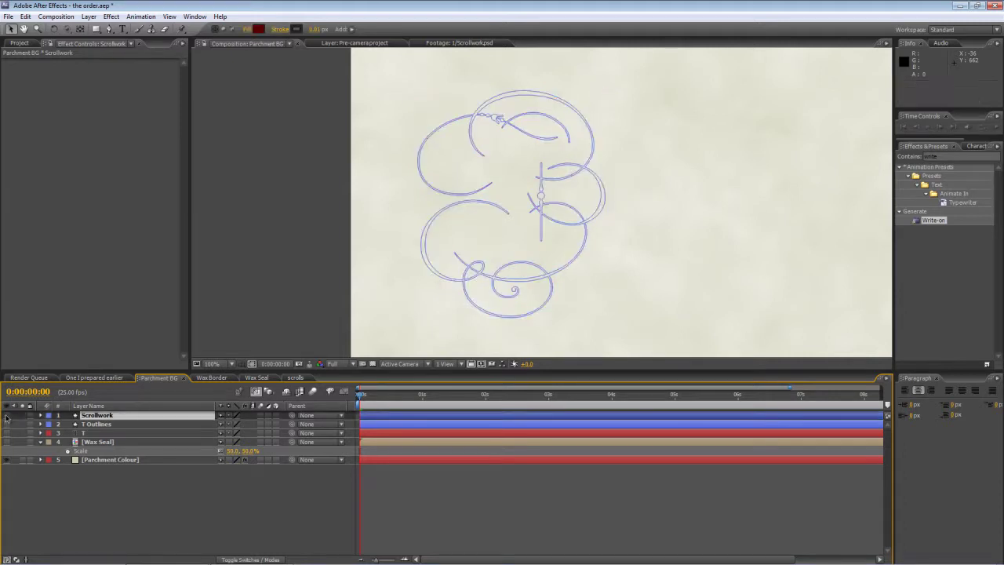
drag(141, 415, 141, 503)
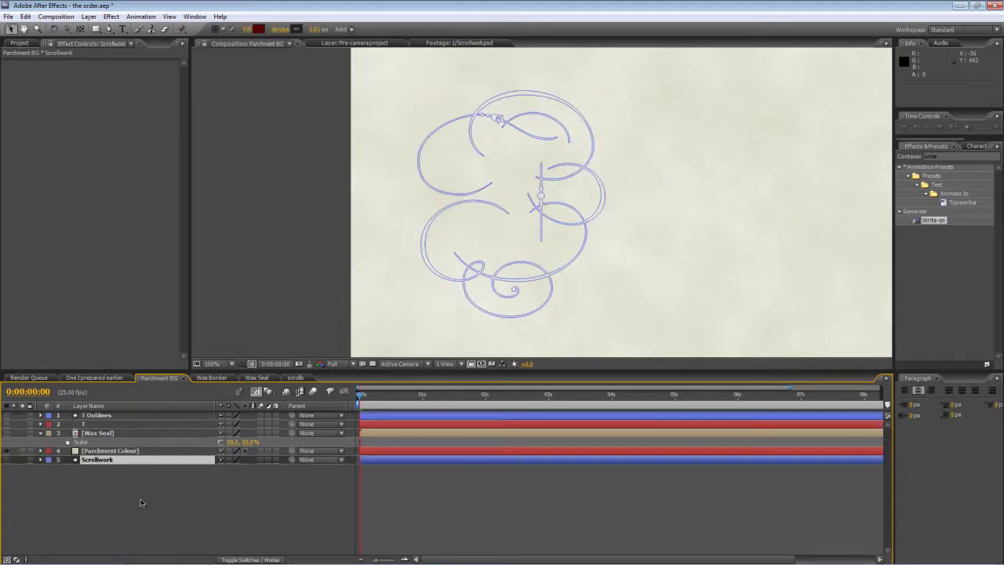
click(102, 416)
click(7, 415)
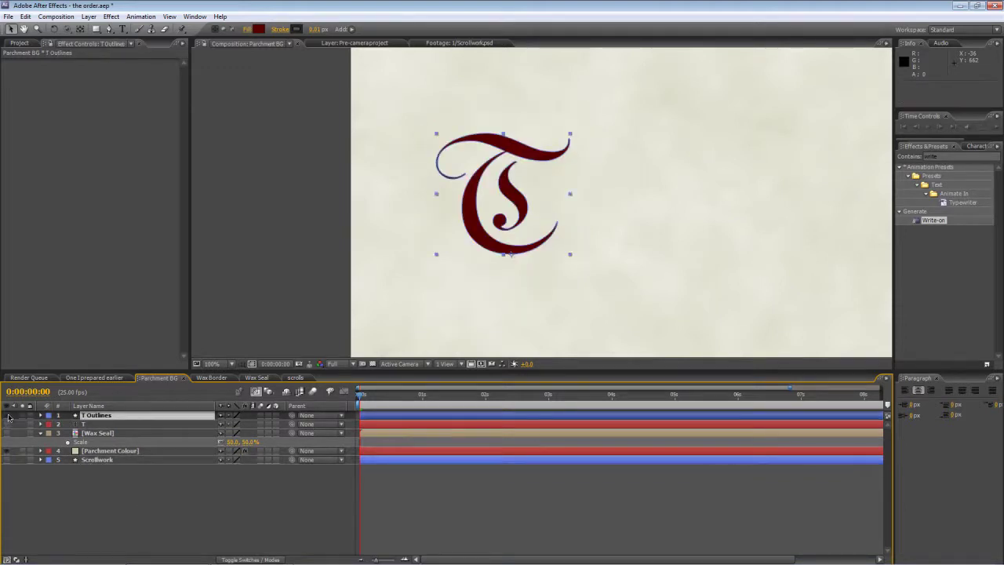
Add the scrolls composition as a layer, delete the plain T text layer, and preview the animation
click(19, 43)
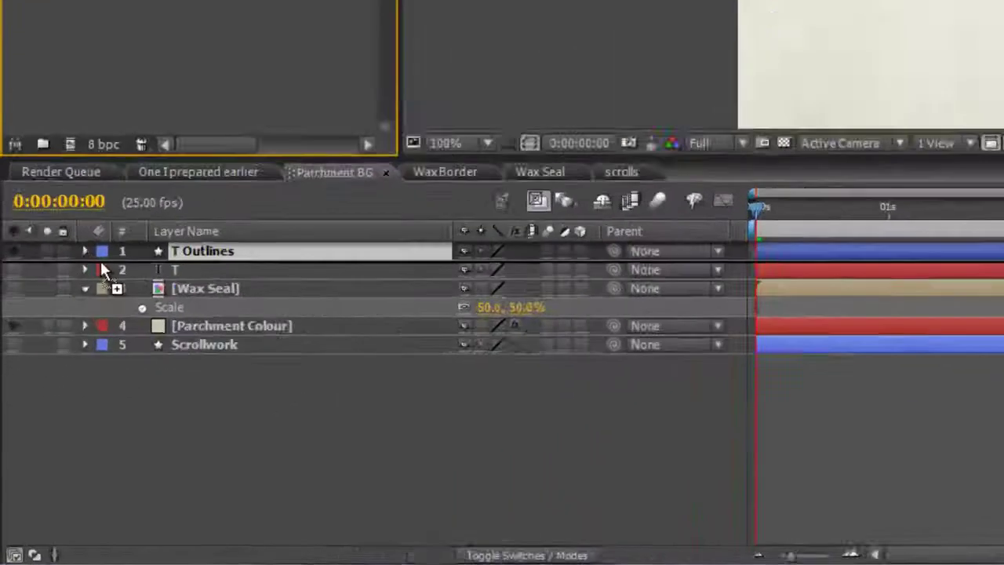
drag(100, 263, 101, 260)
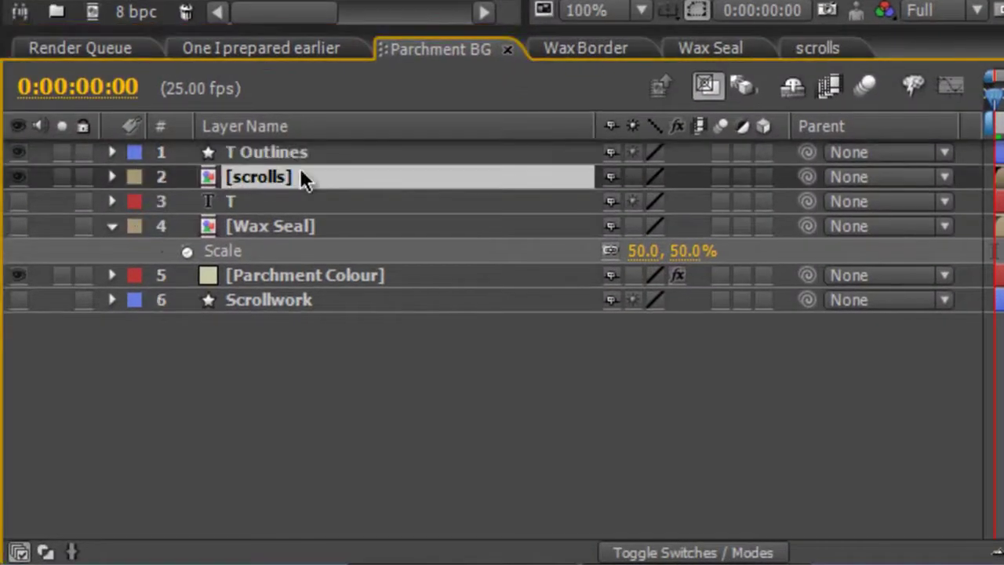
click(251, 204)
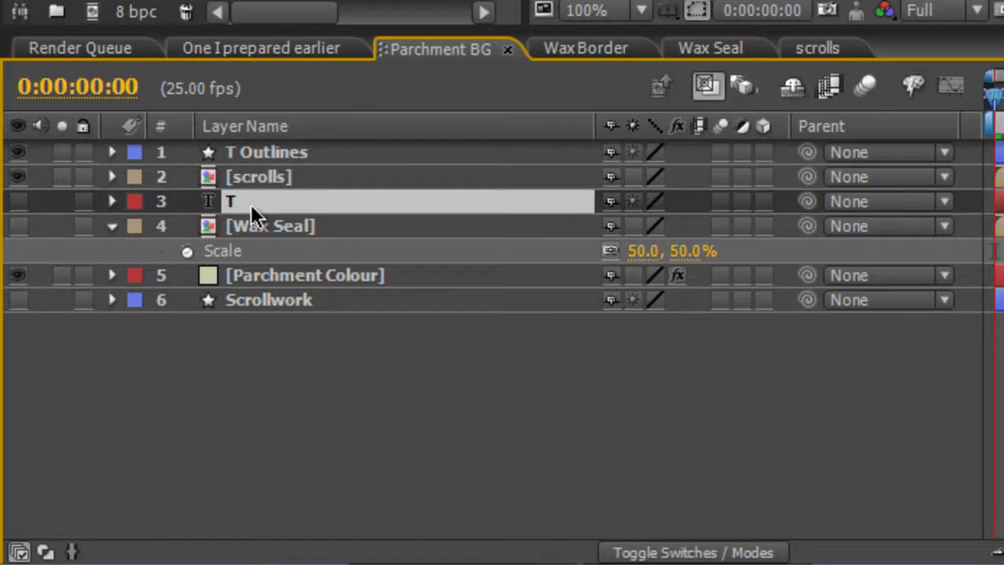
key(Delete)
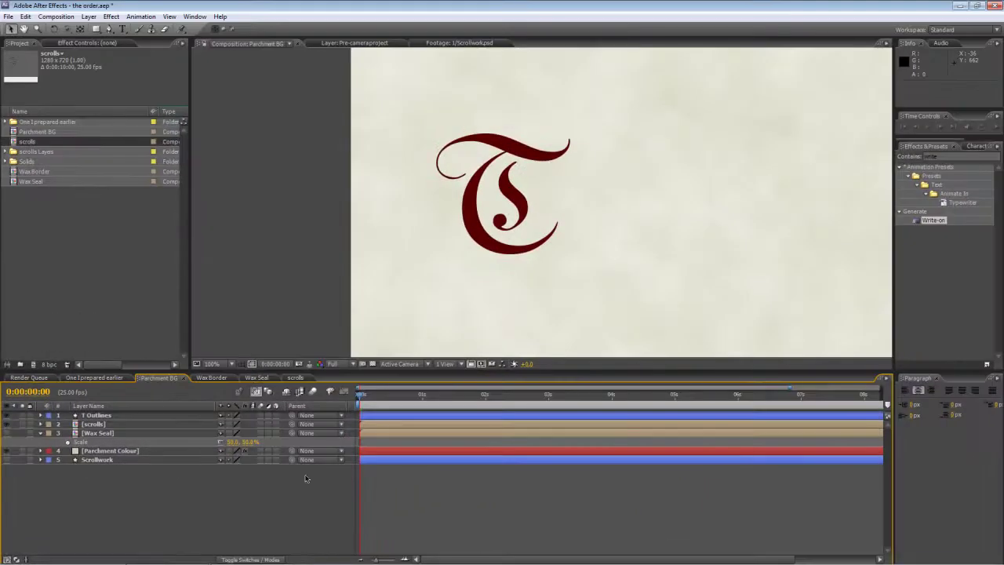
key(KP_0)
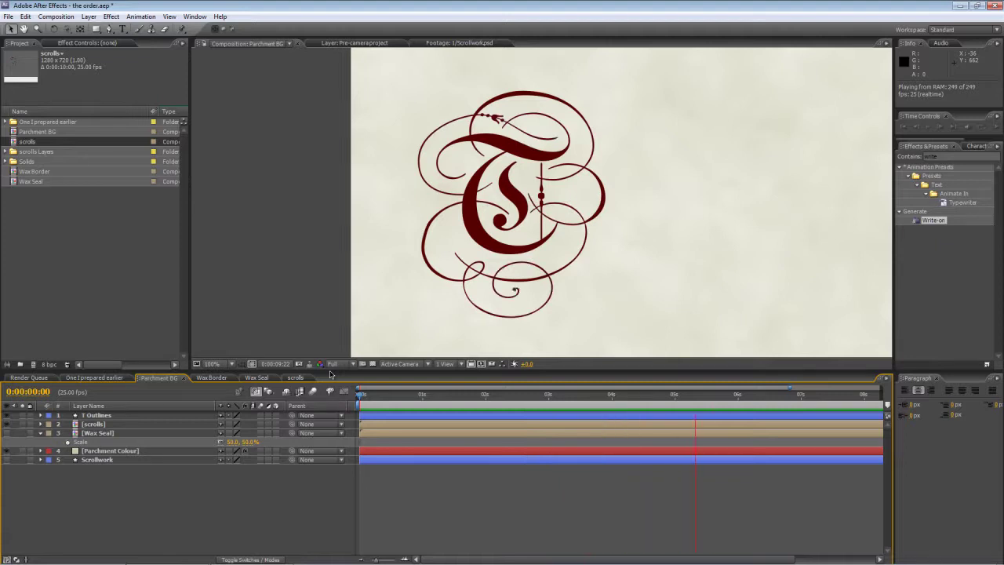
key(comma)
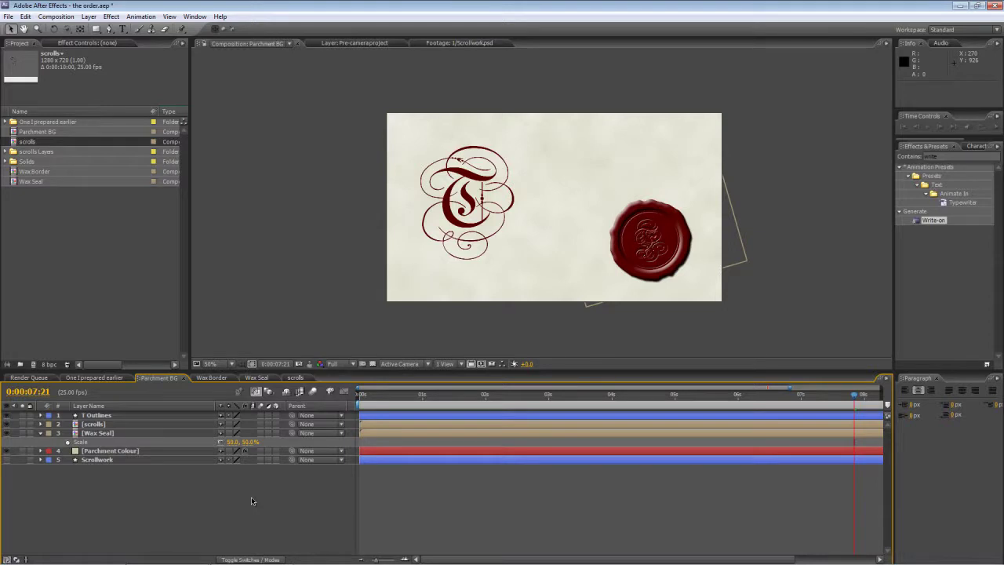
Create a text layer beside the T reading 'he order' and select all its text
click(123, 29)
click(532, 203)
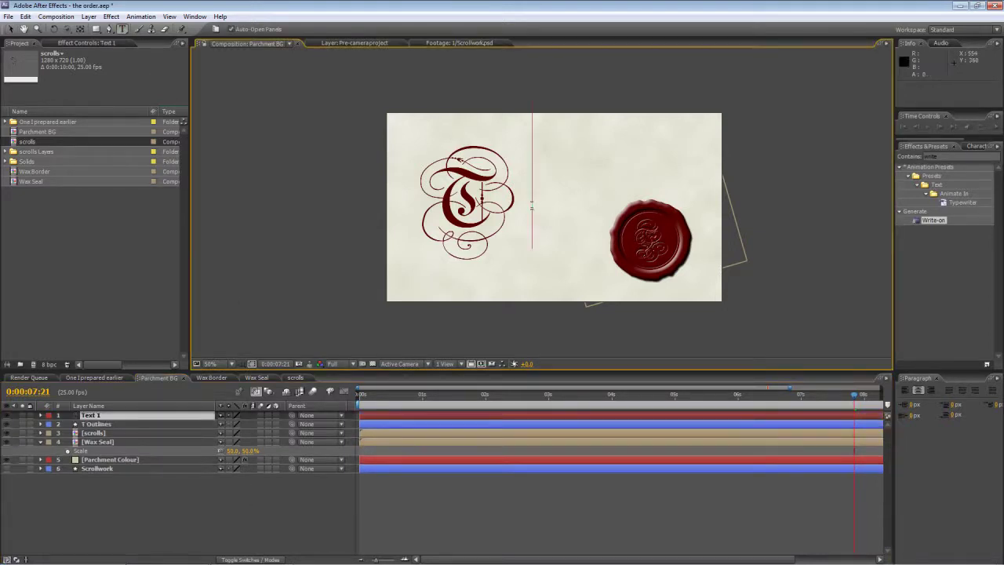
text(he order)
key(ctrl+a)
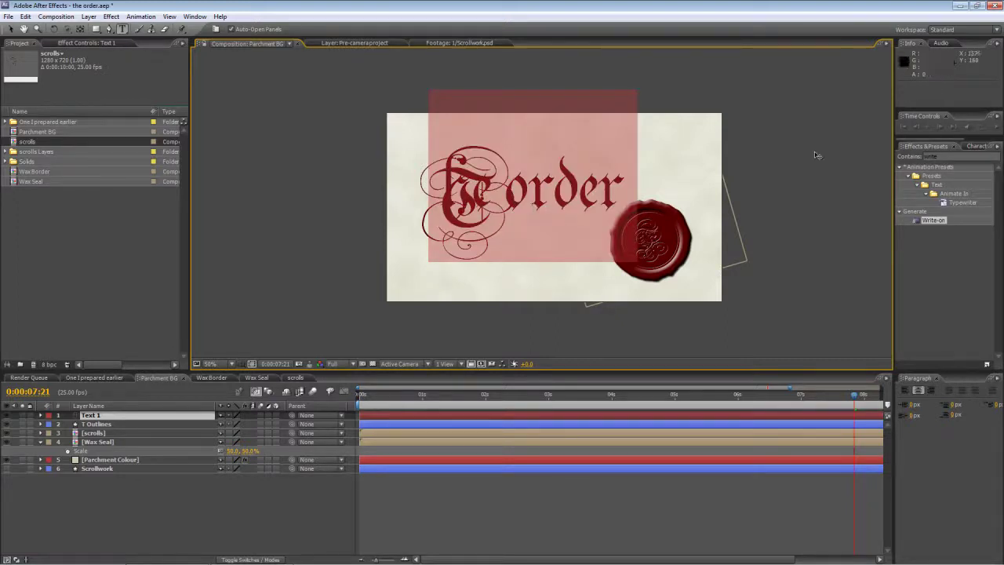
Colour the text near-black green (#0A1201) and size it to 348 px
click(977, 146)
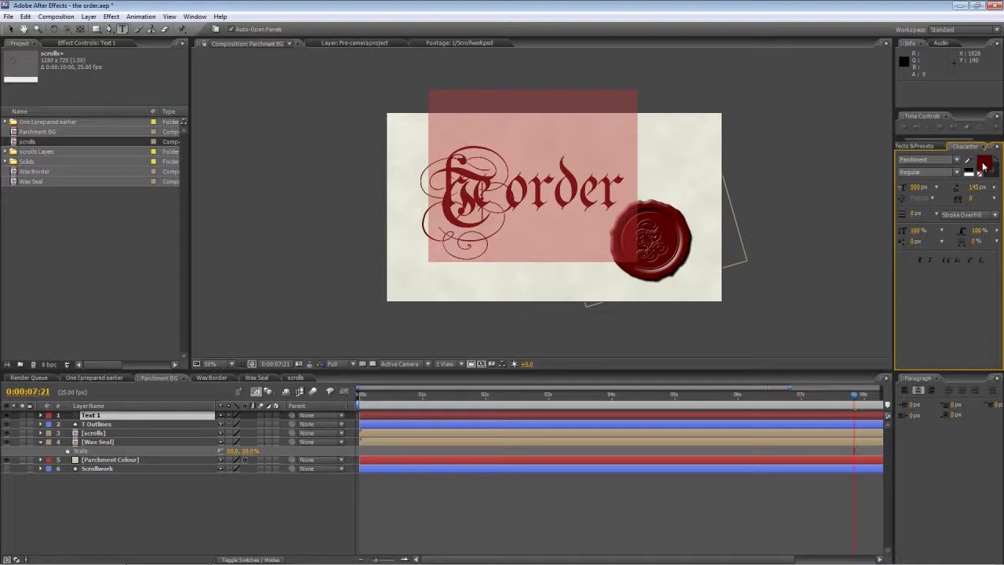
click(983, 163)
click(485, 438)
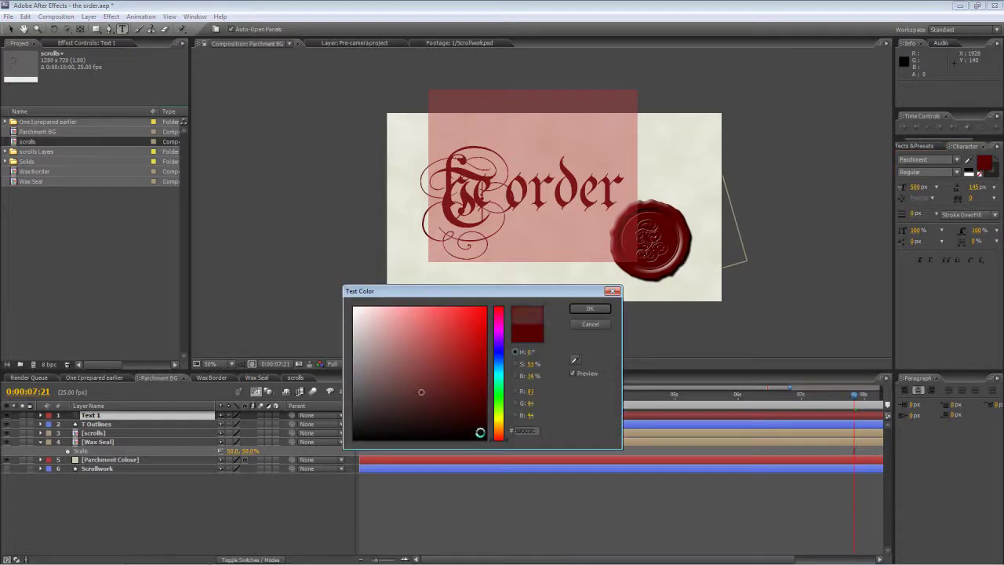
mouse_move(499, 421)
mouse_down()
mouse_move(499, 408)
mouse_move(469, 423)
mouse_move(480, 430)
mouse_up()
click(597, 309)
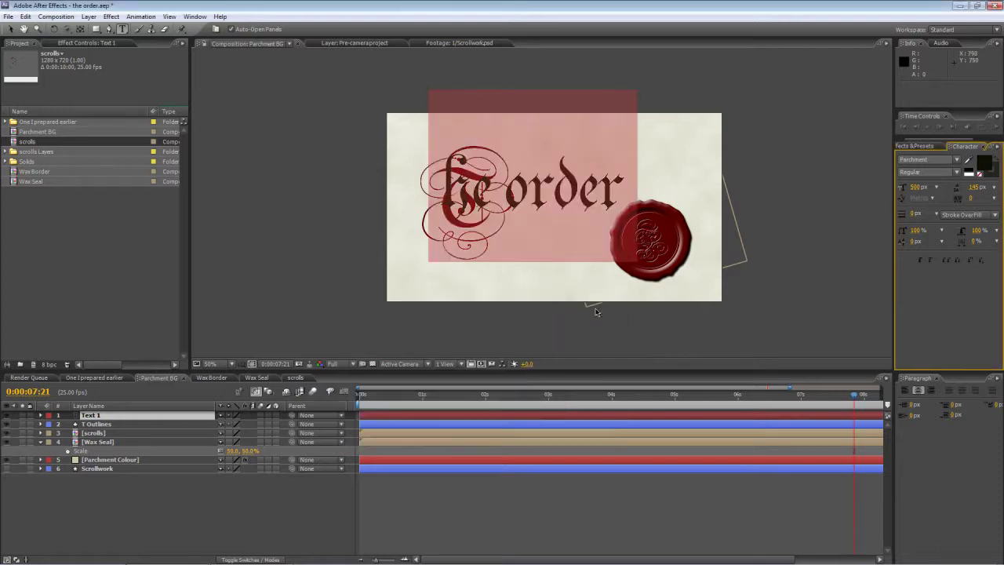
drag(915, 191, 848, 193)
drag(566, 246, 532, 255)
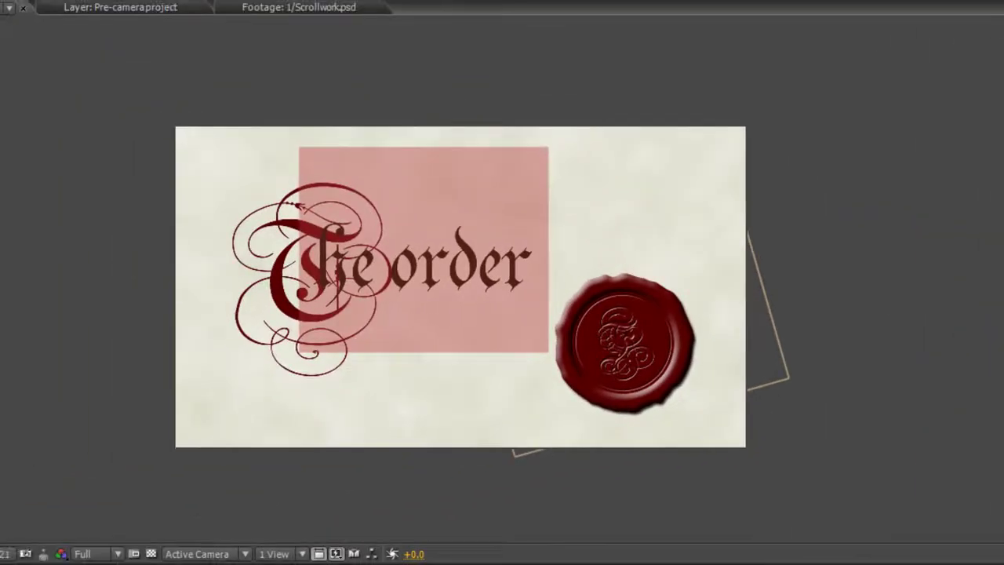
key(KP_Enter)
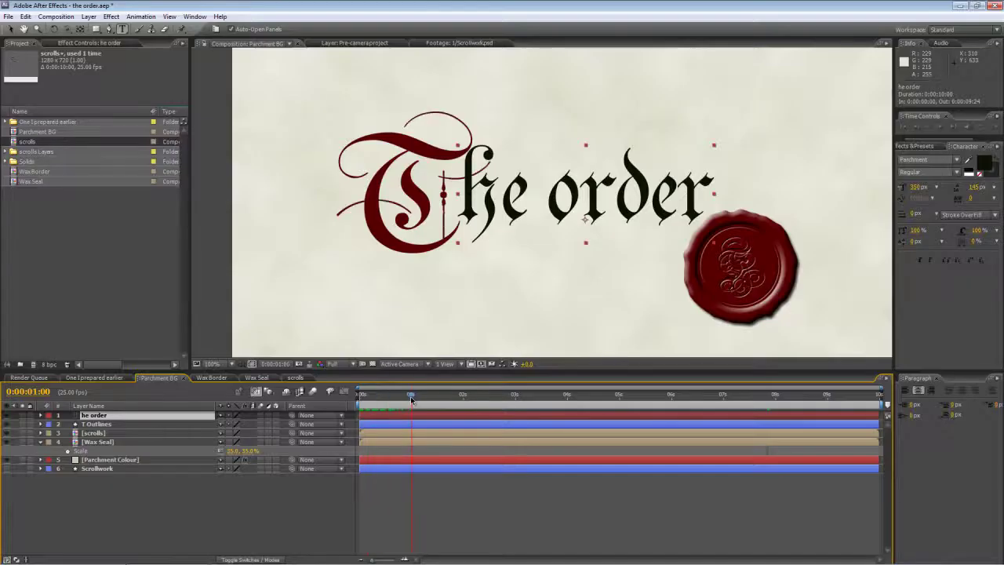
Scrub through the 'One I prepared earlier' reference composition, then return to Parchment BG
click(95, 377)
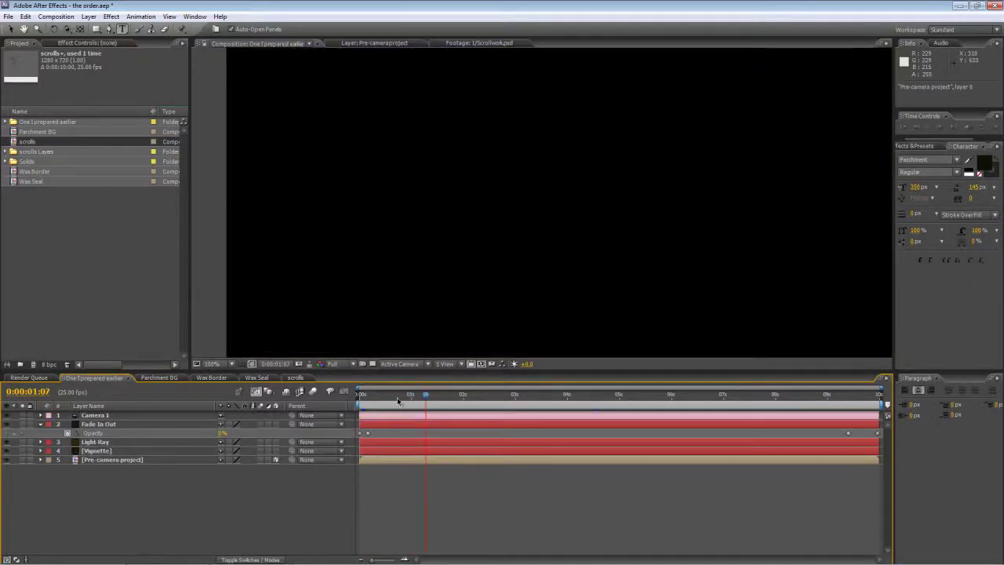
click(399, 397)
drag(399, 398, 579, 408)
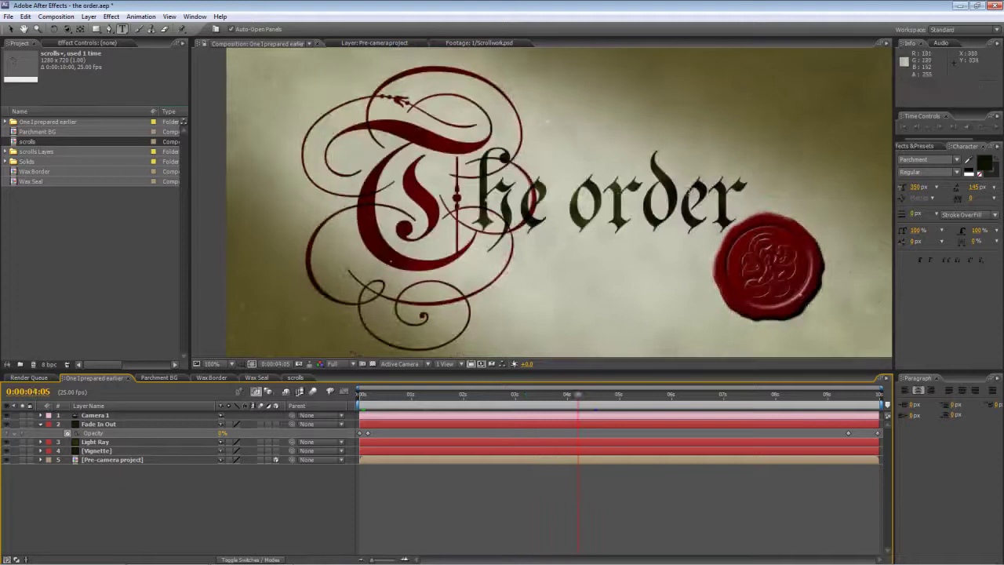
click(170, 378)
click(188, 486)
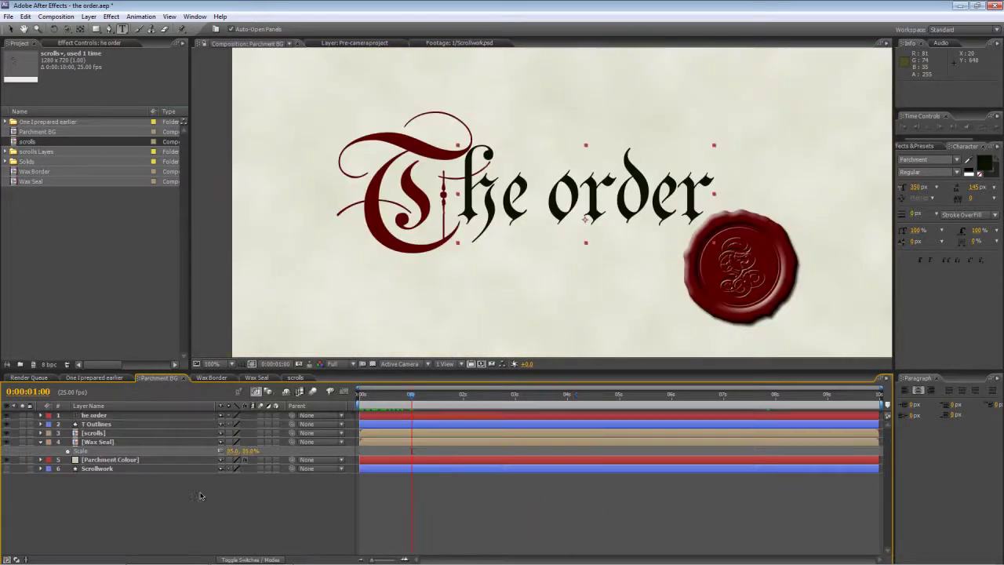
Apply Linear Wipe from Effects & Presets to the 'he order' layer with a 270° wipe angle
click(114, 418)
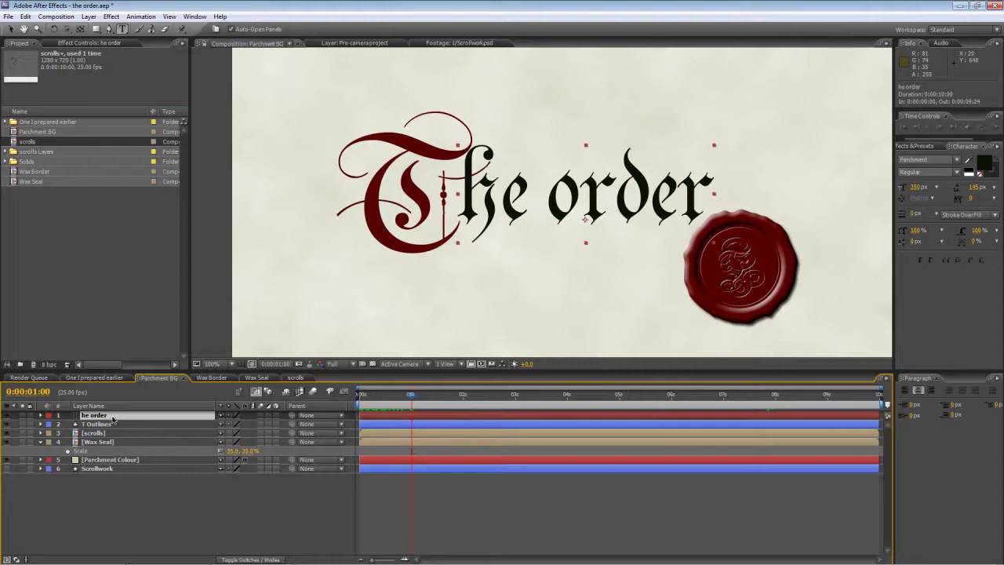
click(925, 146)
key(BackSpace)
text(line)
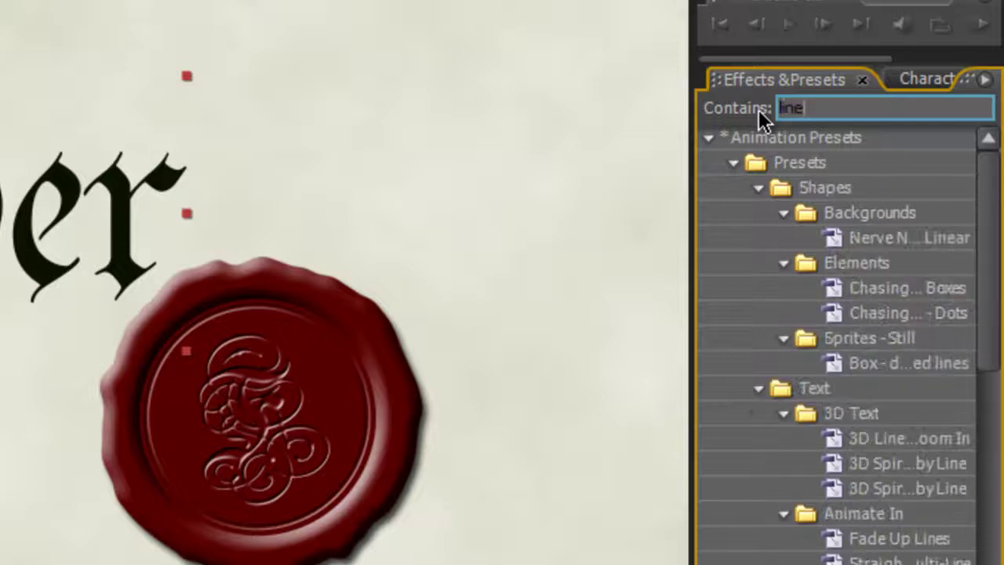
text(ar)
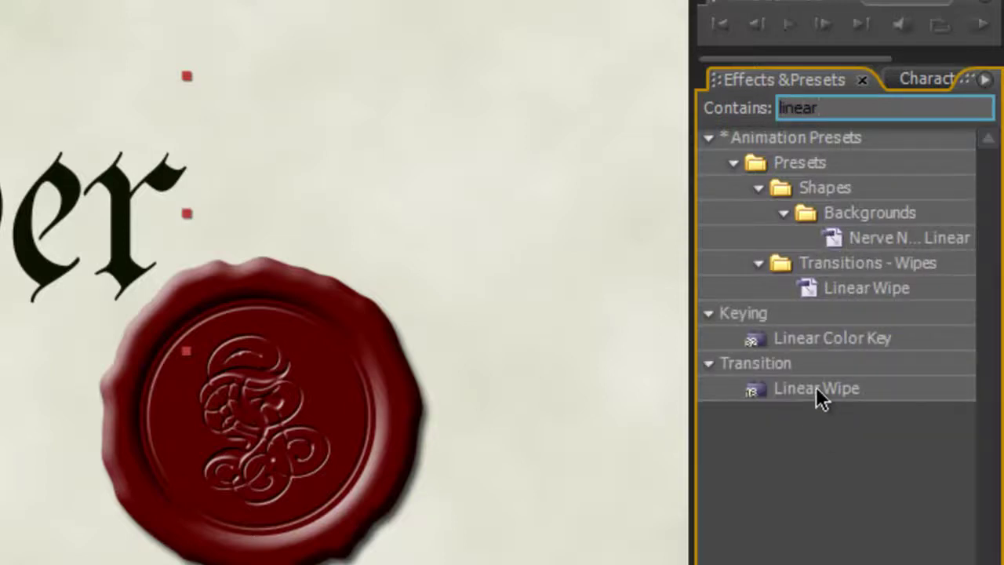
drag(815, 387, 406, 237)
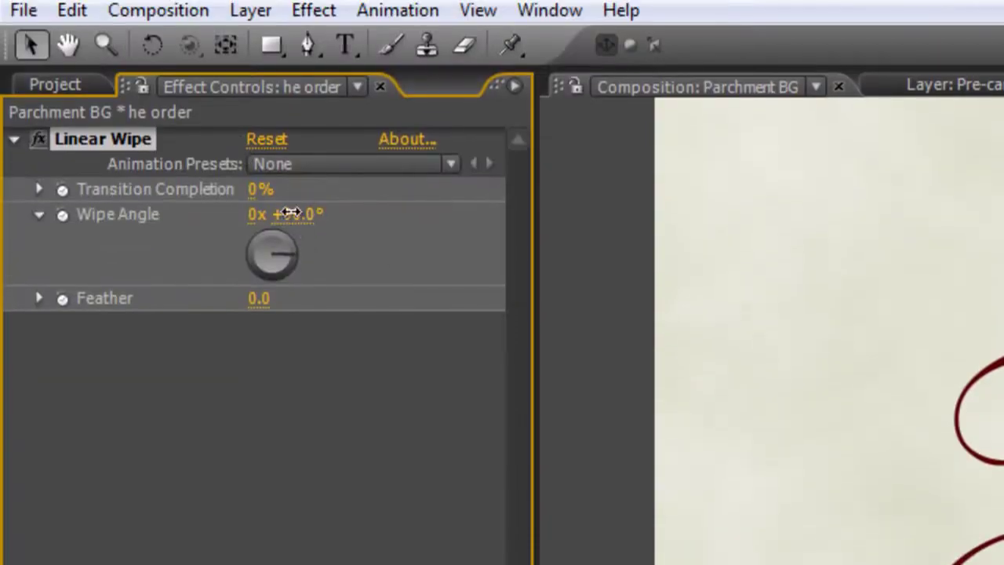
text(270)
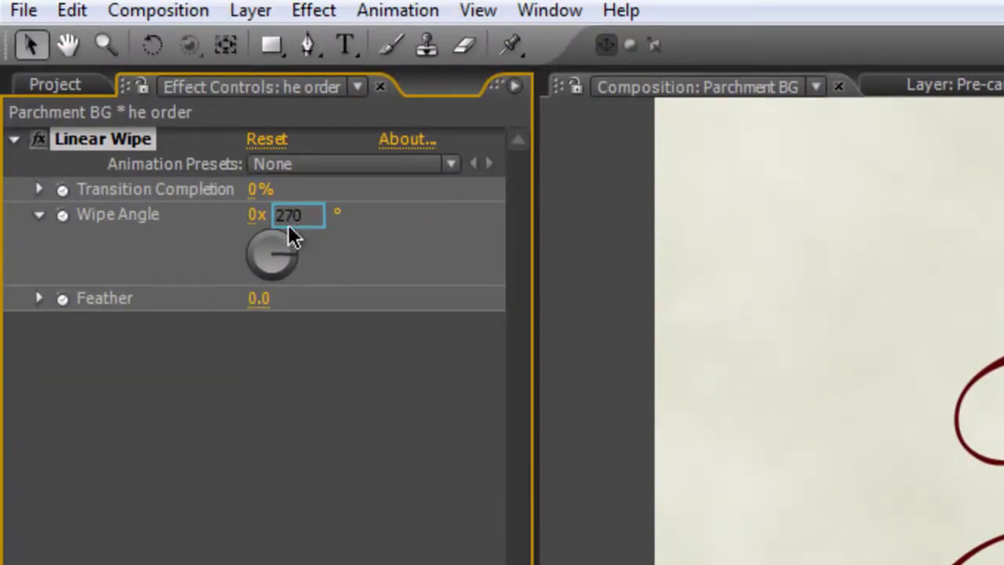
click(267, 392)
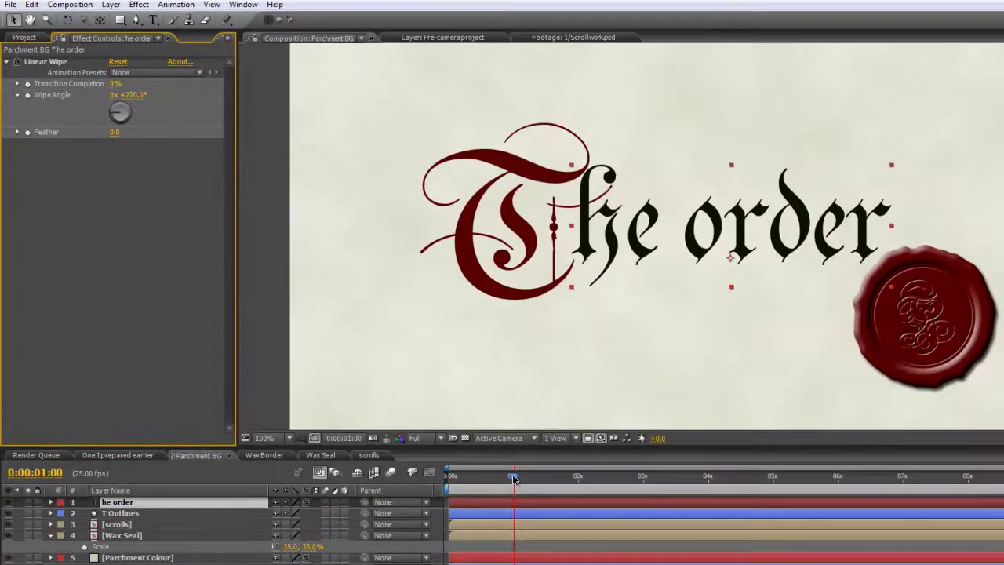
Keyframe Transition Completion high near the start, then down to 29% at 0:00:04:21
drag(513, 478, 494, 512)
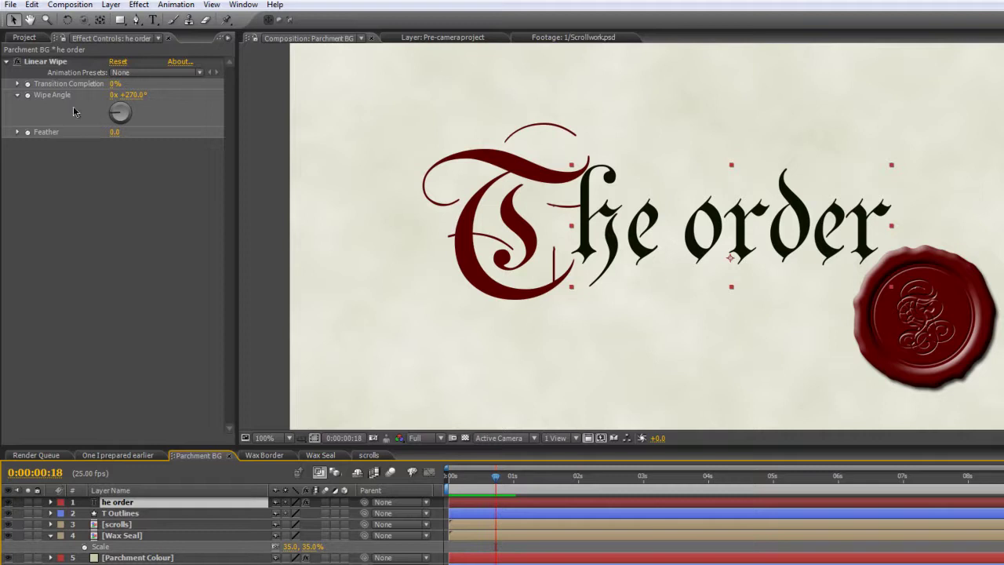
click(28, 86)
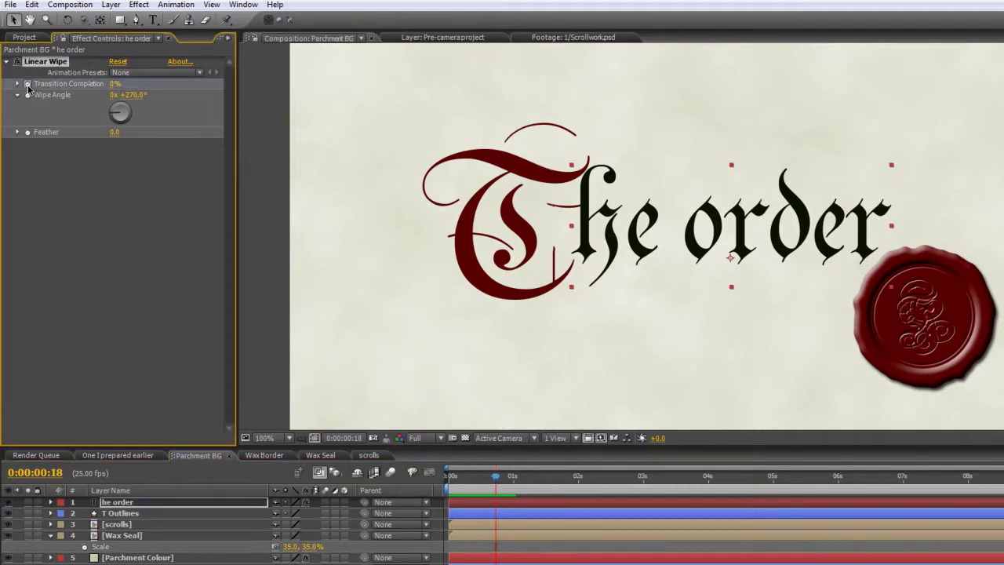
click(115, 84)
drag(129, 84, 156, 85)
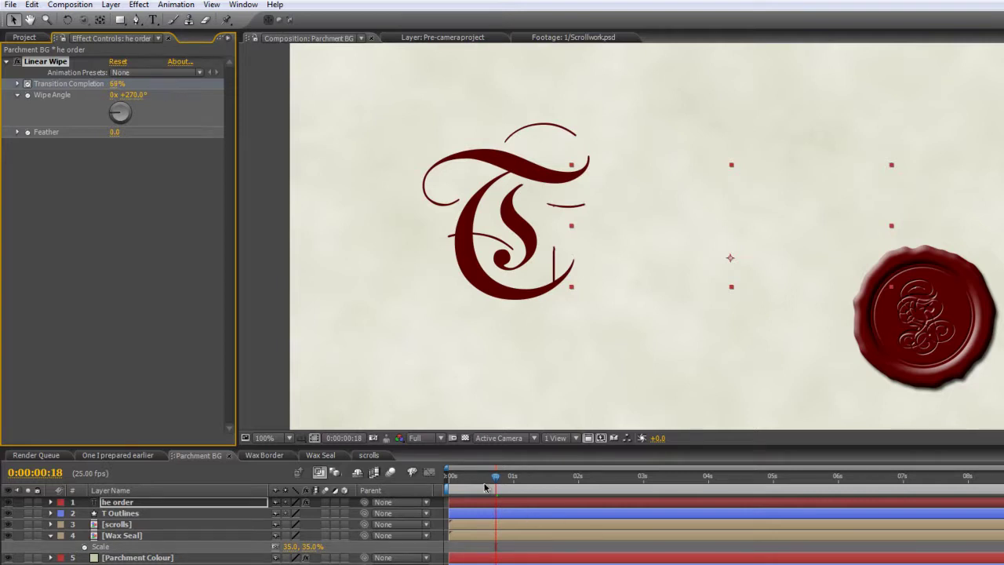
drag(496, 480, 763, 491)
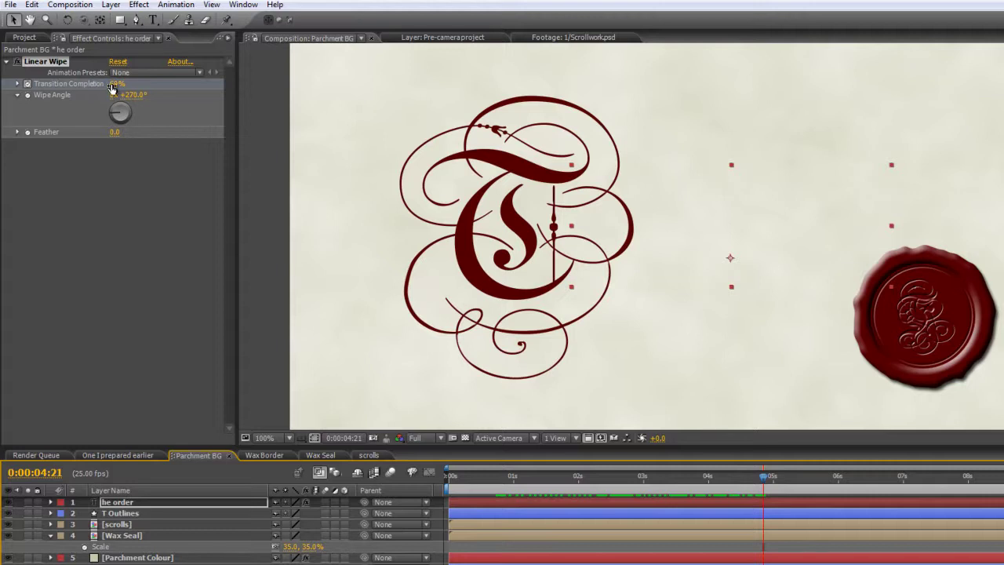
drag(114, 83, 92, 86)
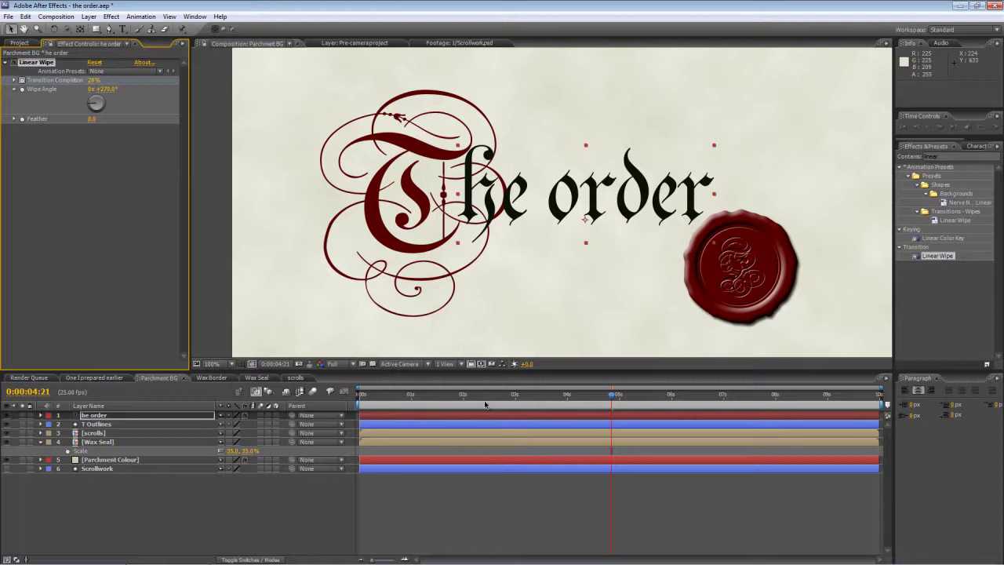
Jump to 0:00:02:10 to check the feathered wipe mid-reveal
click(484, 397)
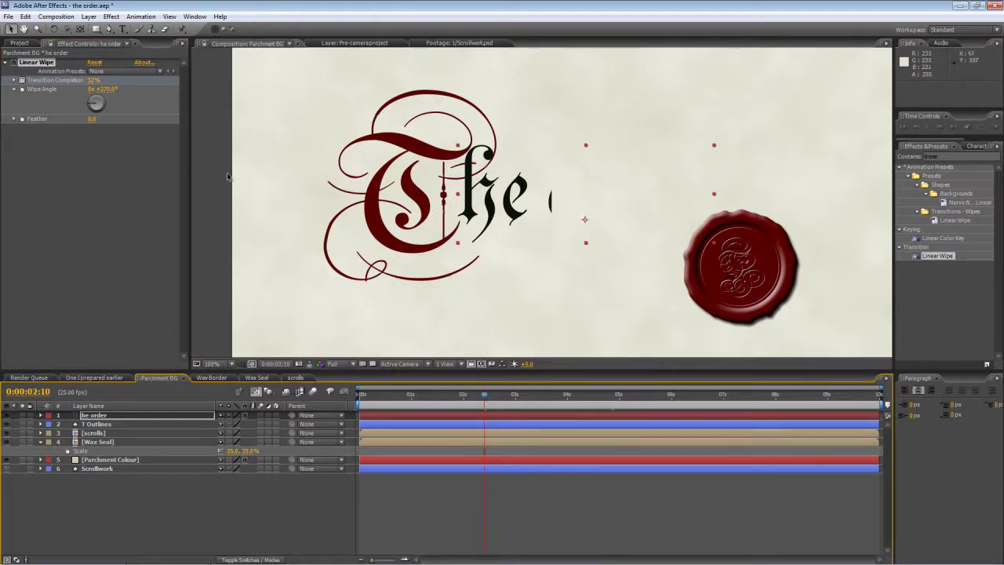